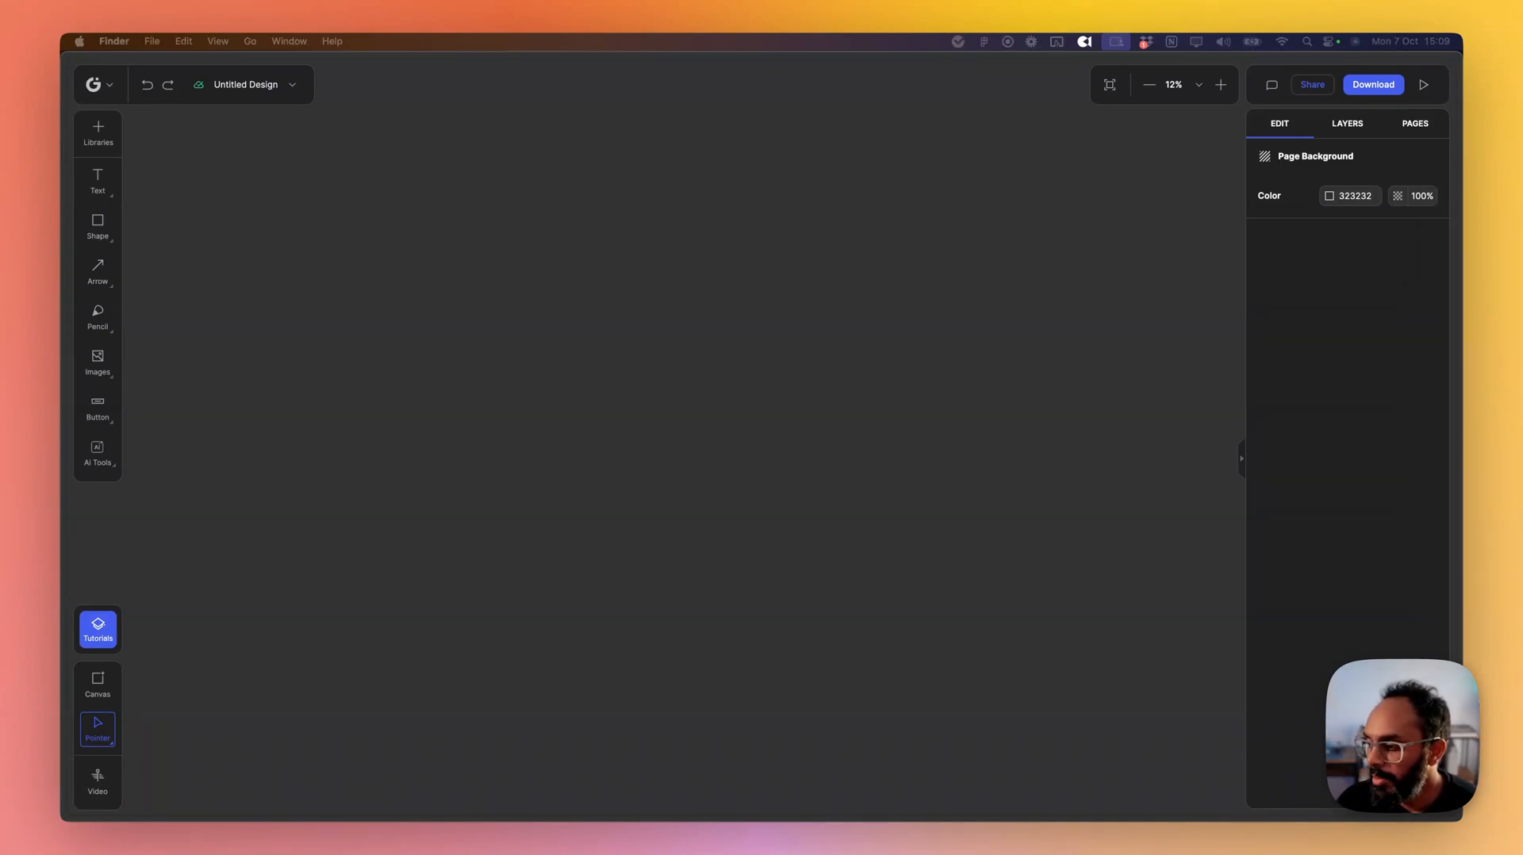
- Bring the four rocket lamp photos onto the empty page as a row
{"action": "left_click_drag", "start_coordinate": [1462, 170], "coordinate": [516, 229]}
{"action": "left_click_drag", "start_coordinate": [655, 391], "coordinate": [953, 273]}
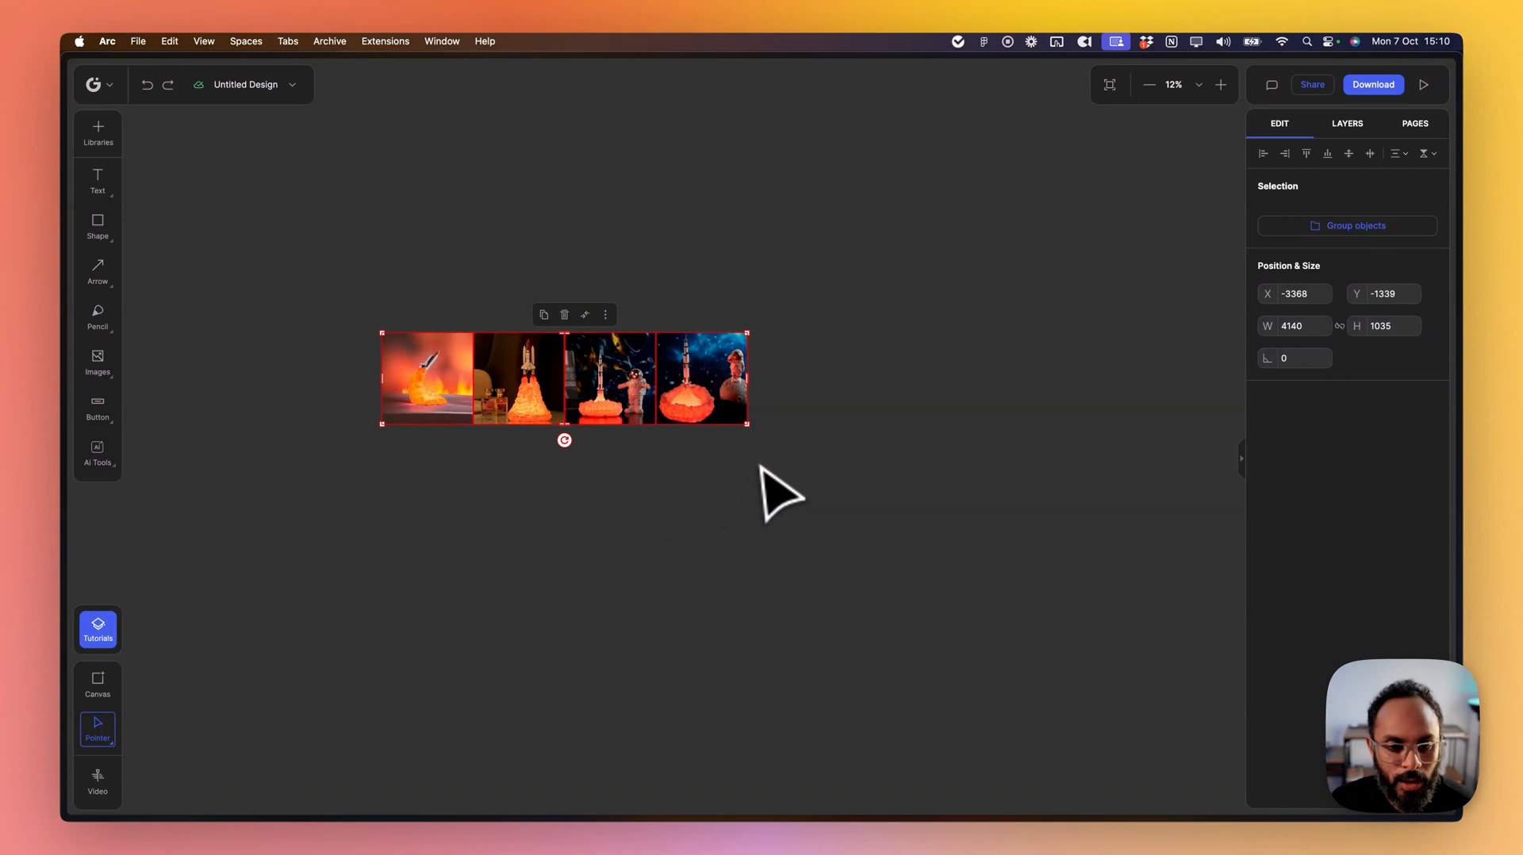
{"action": "left_click", "coordinate": [706, 468]}
{"action": "scroll", "coordinate": [701, 470], "scroll_direction": "down", "scroll_amount": 5}
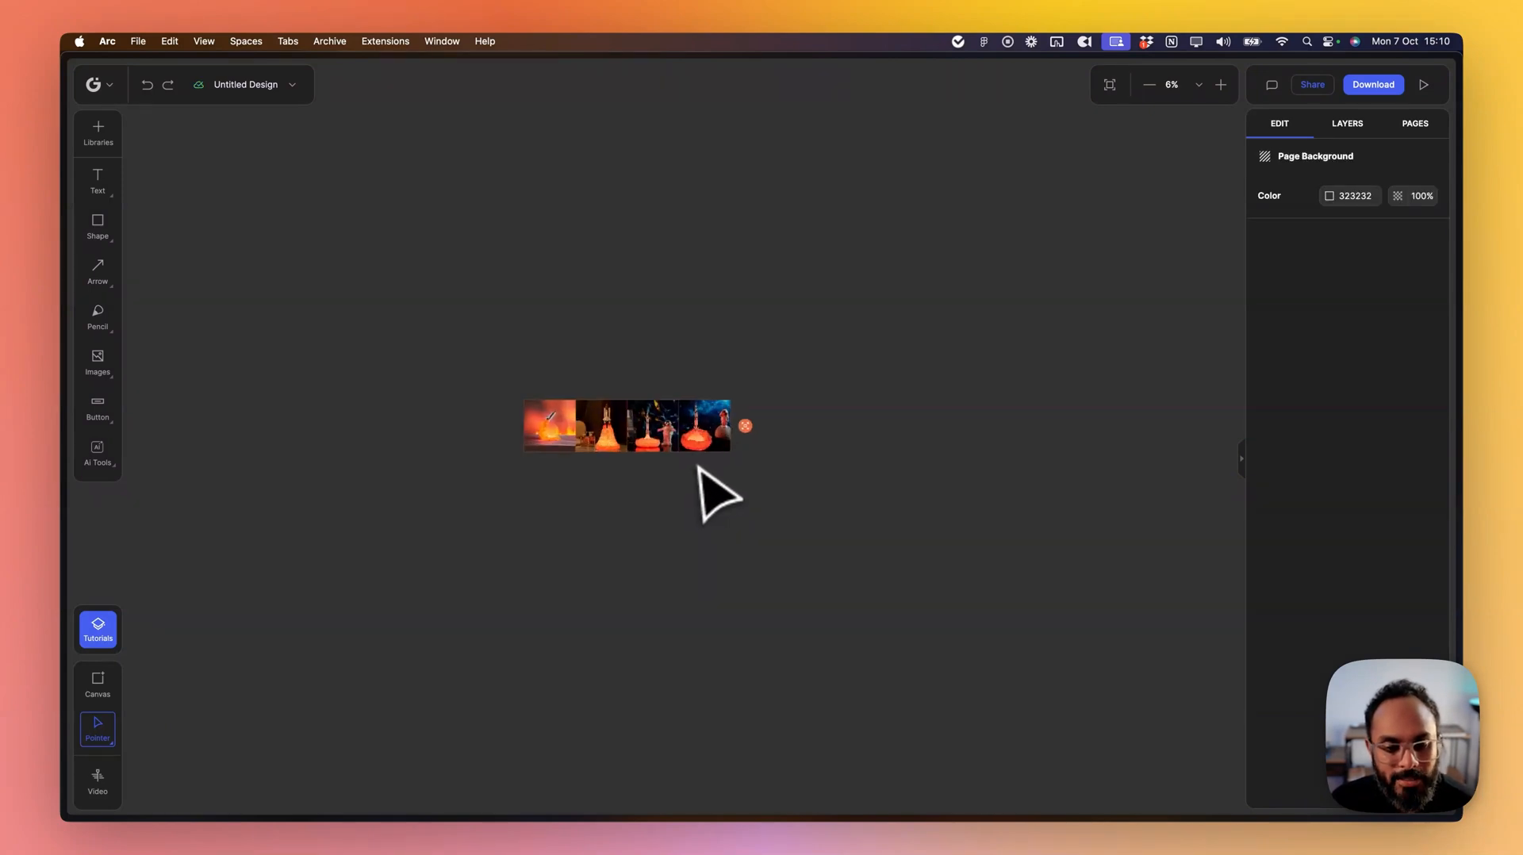
{"action": "scroll", "coordinate": [697, 462], "scroll_direction": "up", "scroll_amount": 2}
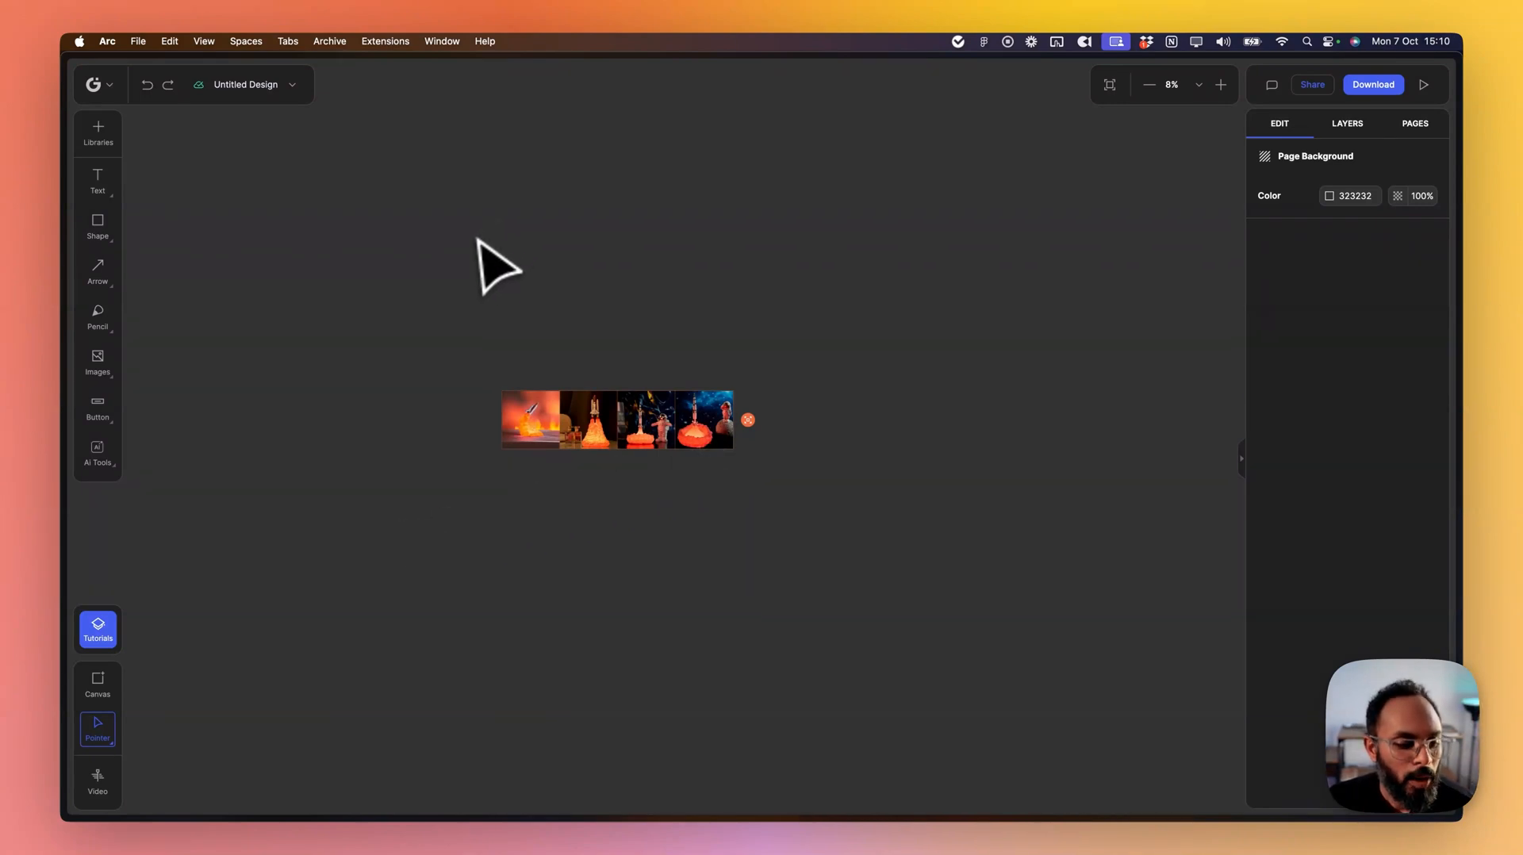
- Draw a canvas about 2844 × 2346 px above the photo row and move the first rocket photo into it
{"action": "left_click", "coordinate": [96, 689]}
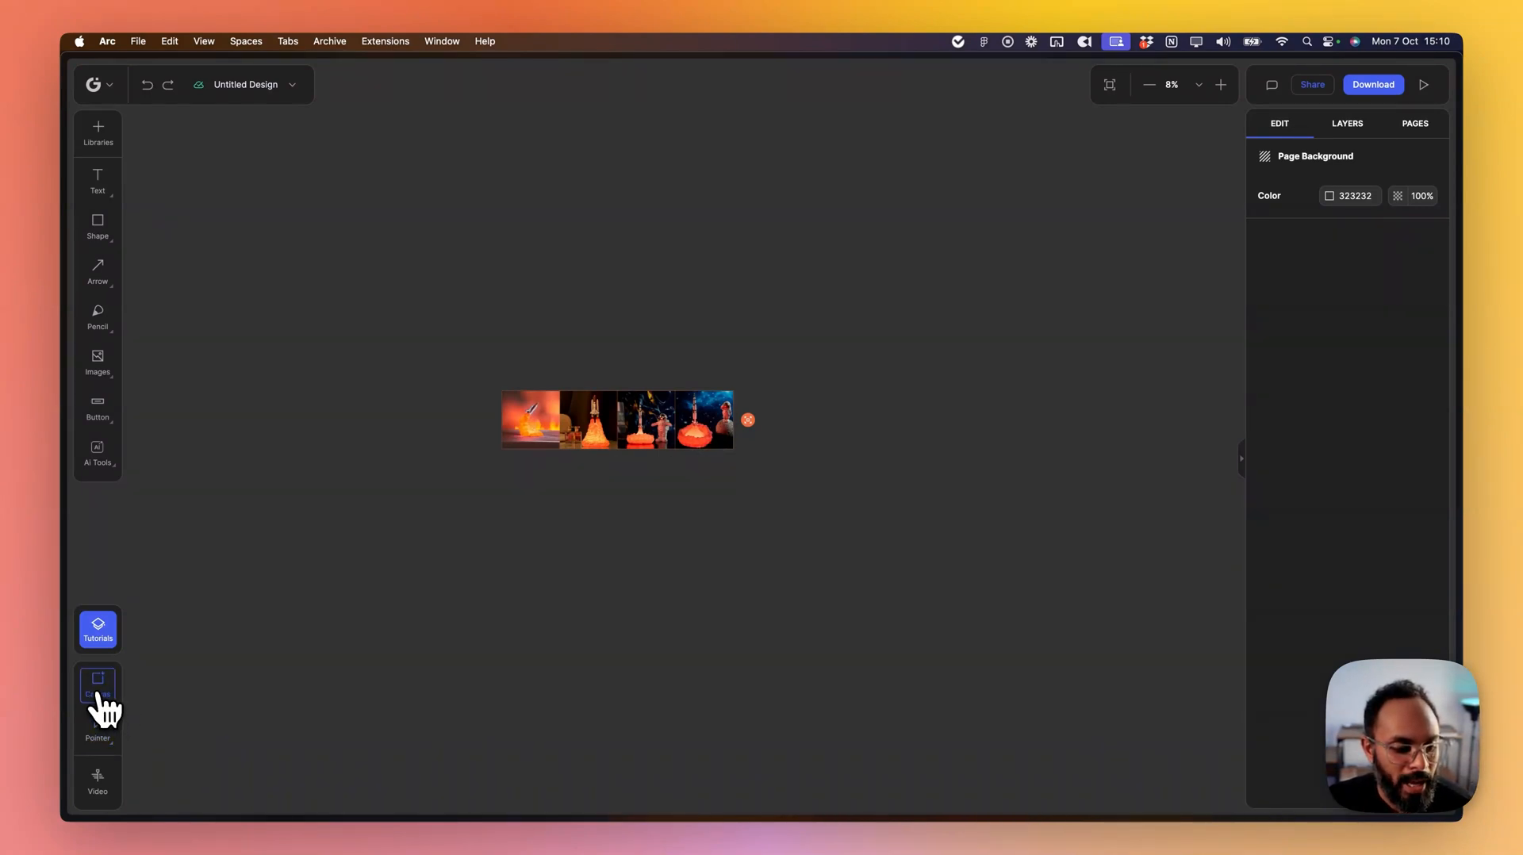
{"action": "left_click_drag", "start_coordinate": [471, 230], "coordinate": [630, 361]}
{"action": "scroll", "coordinate": [671, 294], "scroll_direction": "up", "scroll_amount": 5}
{"action": "left_click_drag", "start_coordinate": [672, 289], "coordinate": [741, 330]}
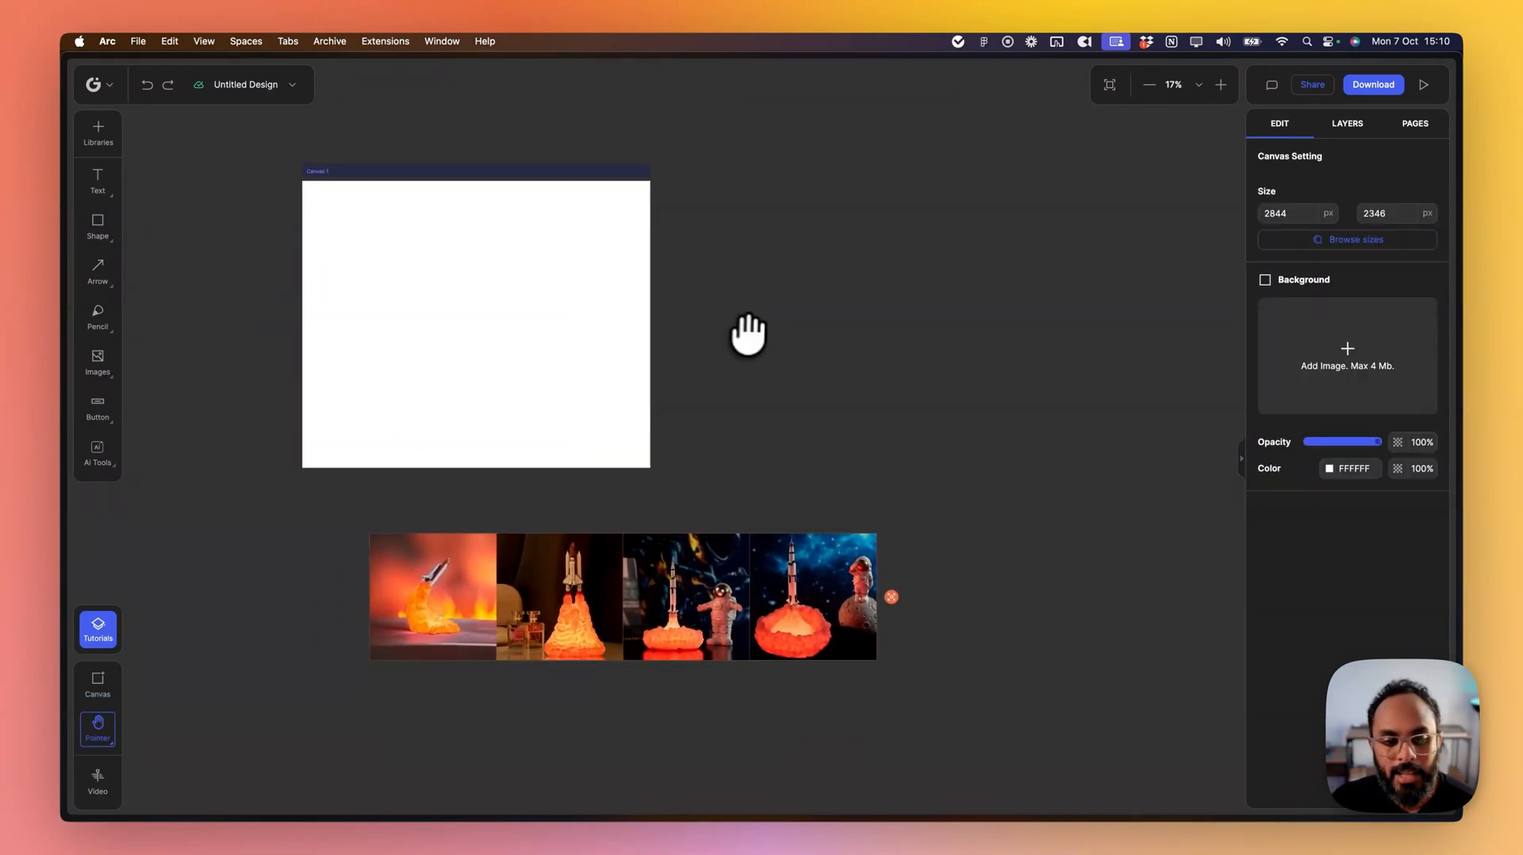
{"action": "left_click_drag", "start_coordinate": [445, 618], "coordinate": [480, 338]}
{"action": "scroll", "coordinate": [479, 337], "scroll_direction": "down", "scroll_amount": 3}
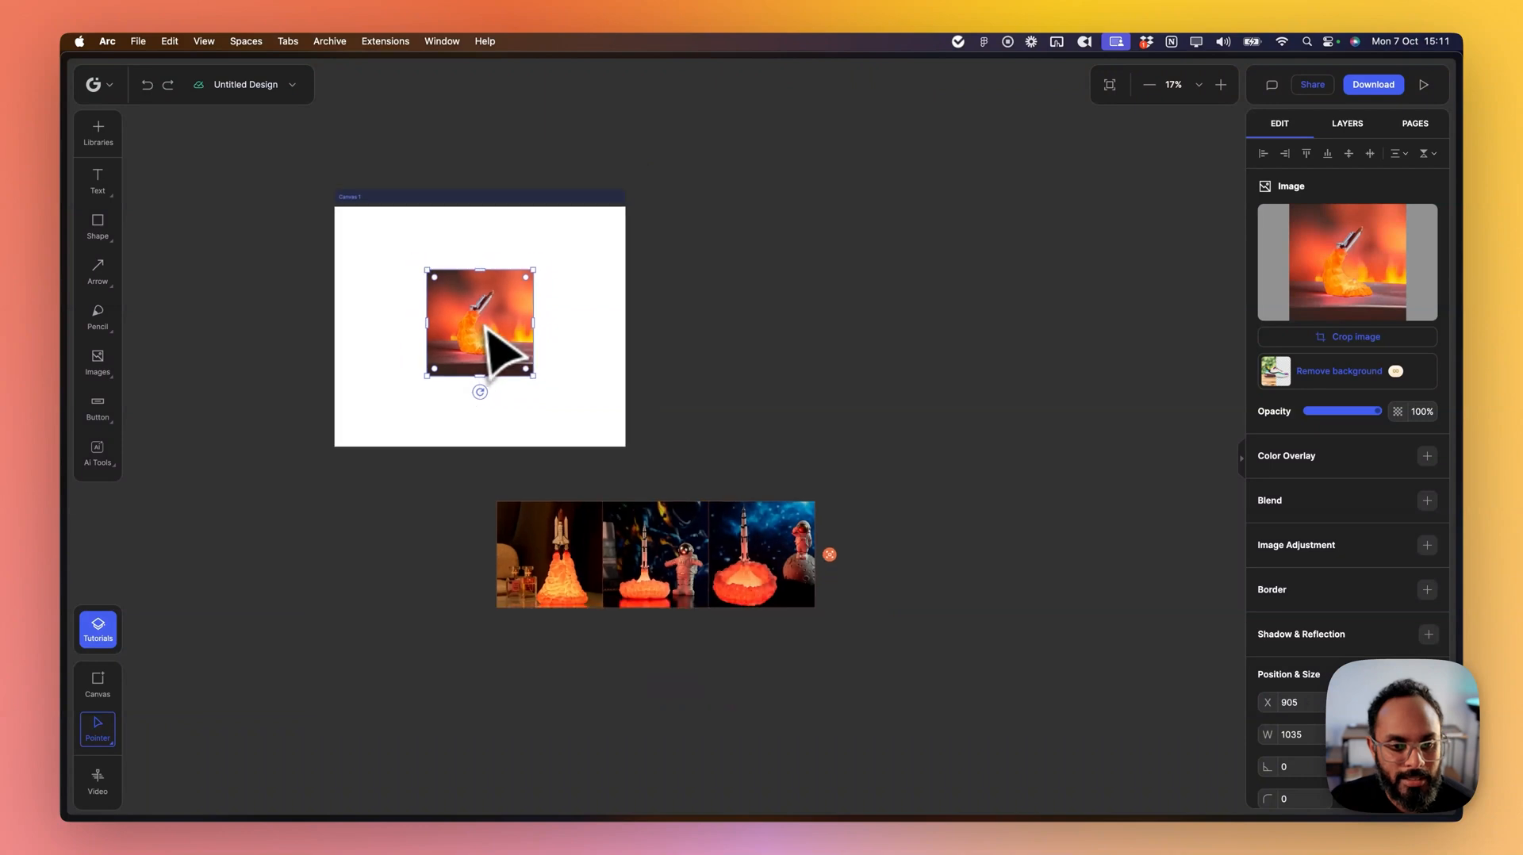
- Duplicate the canvas with its photo three times to make a row of four canvases
{"action": "left_click", "coordinate": [663, 323]}
{"action": "left_click", "coordinate": [543, 219]}
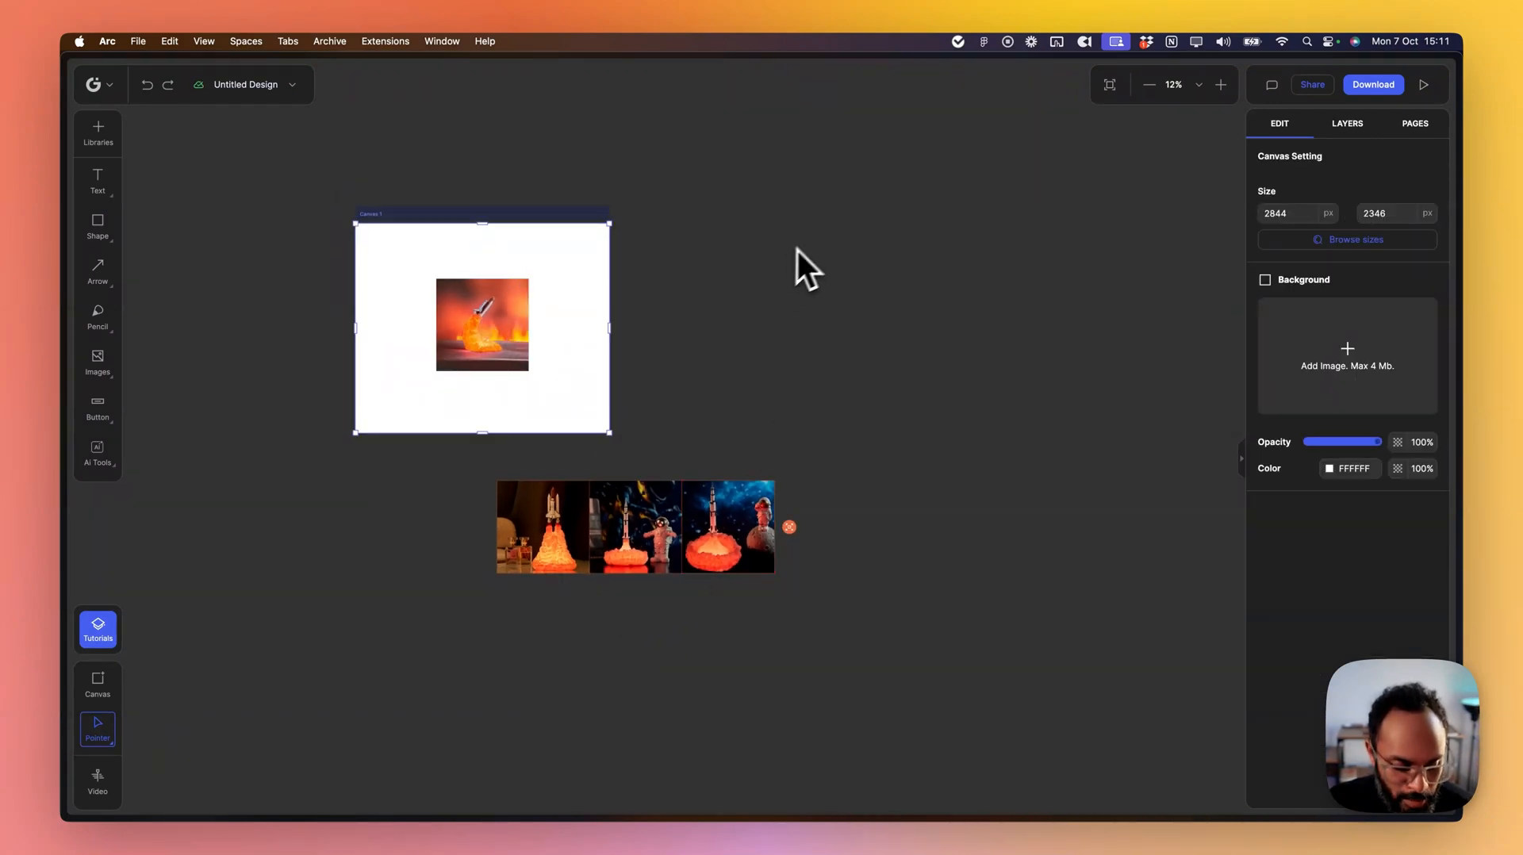
{"action": "key", "text": "super+d"}
{"action": "key", "text": "super+d"}
{"action": "key", "text": "super+d"}
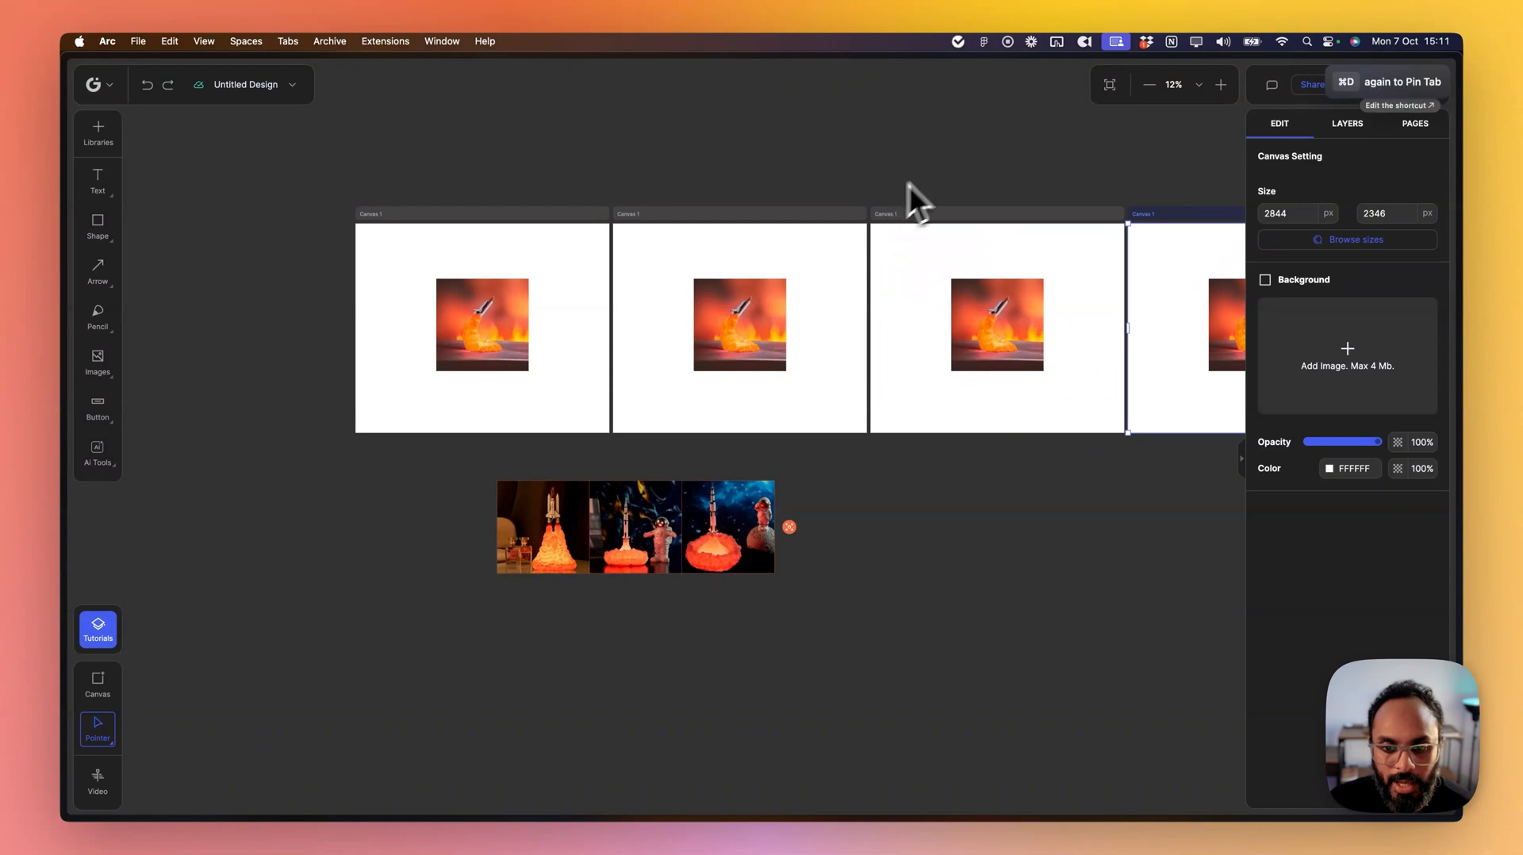
- Delete the duplicated photo from the second, third and fourth canvases
{"action": "left_click_drag", "start_coordinate": [910, 184], "coordinate": [823, 183]}
{"action": "scroll", "coordinate": [793, 184], "scroll_direction": "down", "scroll_amount": 1}
{"action": "left_click", "coordinate": [665, 308]}
{"action": "key", "text": "Delete"}
{"action": "left_click", "coordinate": [857, 308]}
{"action": "key", "text": "Delete"}
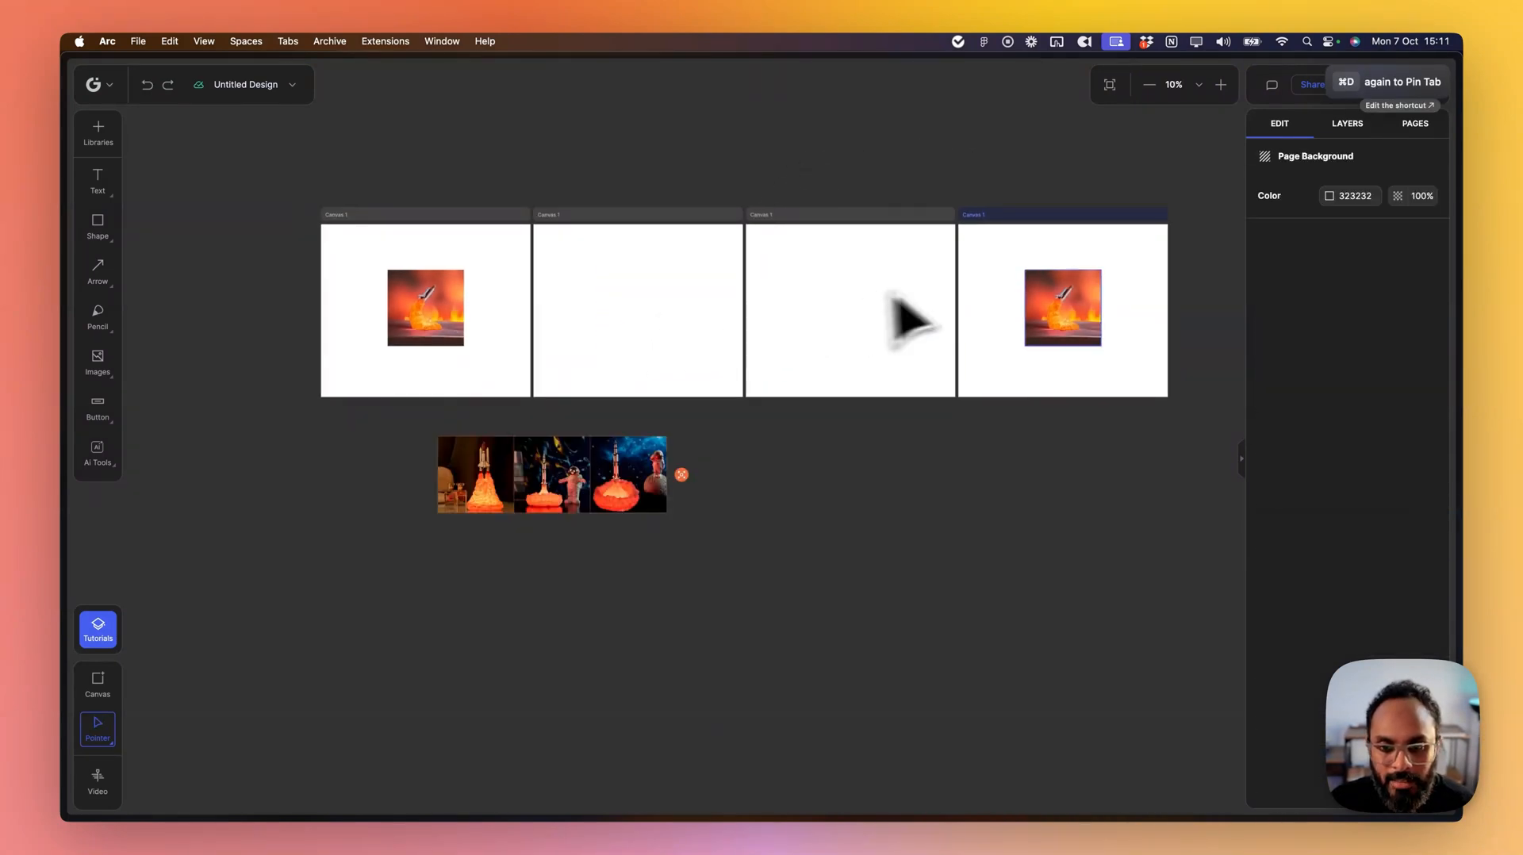
{"action": "left_click", "coordinate": [1063, 308]}
{"action": "key", "text": "Delete"}
- Move the three remaining photos into the second, third and fourth canvases, one photo per canvas
{"action": "left_click_drag", "start_coordinate": [500, 488], "coordinate": [639, 333]}
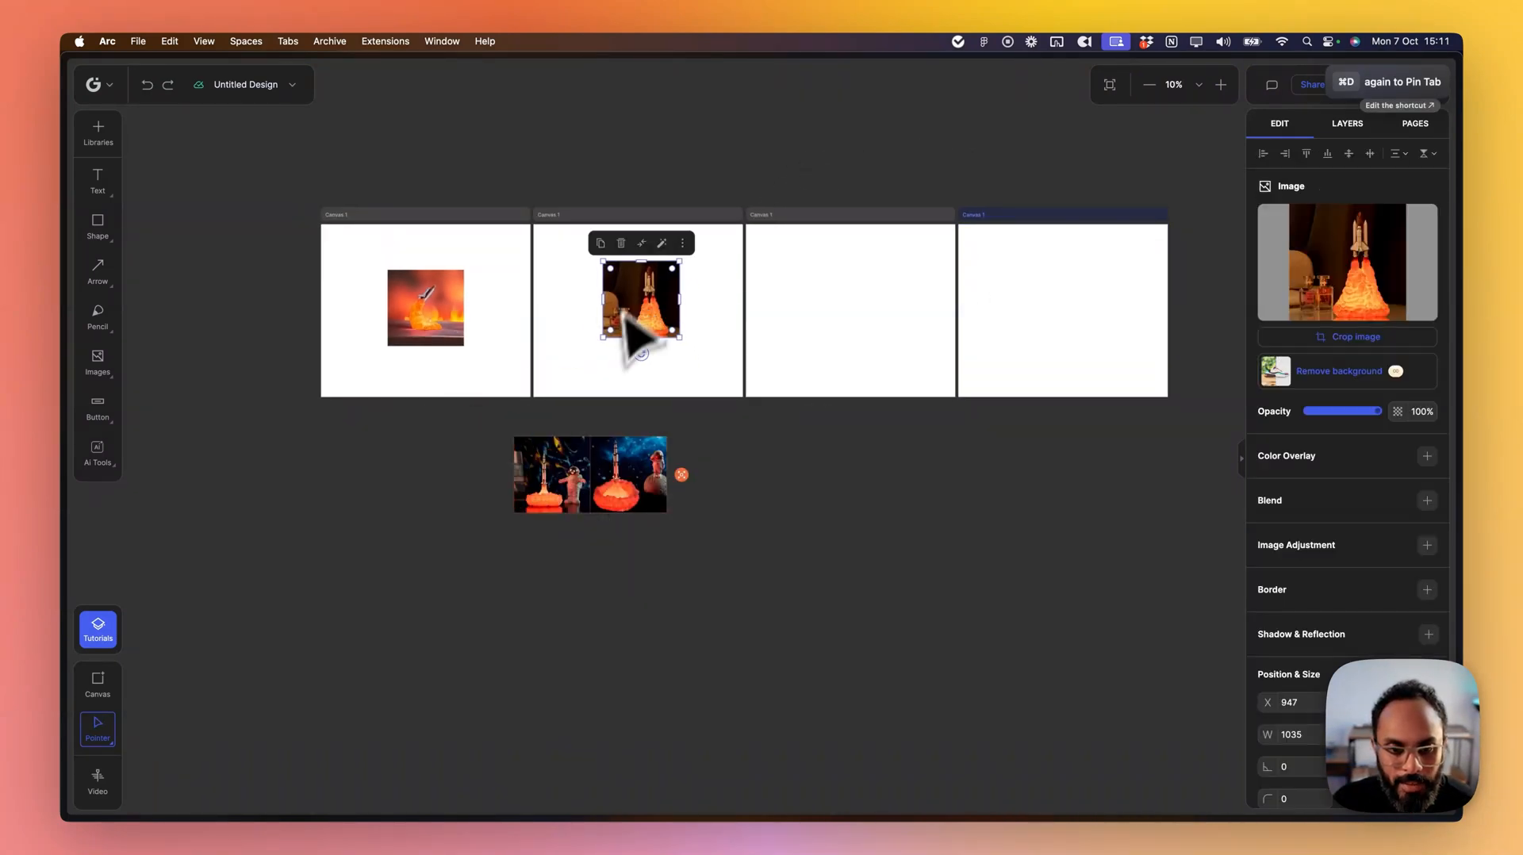
{"action": "scroll", "coordinate": [625, 317], "scroll_direction": "right", "scroll_amount": 2}
{"action": "left_click", "coordinate": [476, 492]}
{"action": "left_click_drag", "start_coordinate": [476, 491], "coordinate": [762, 321]}
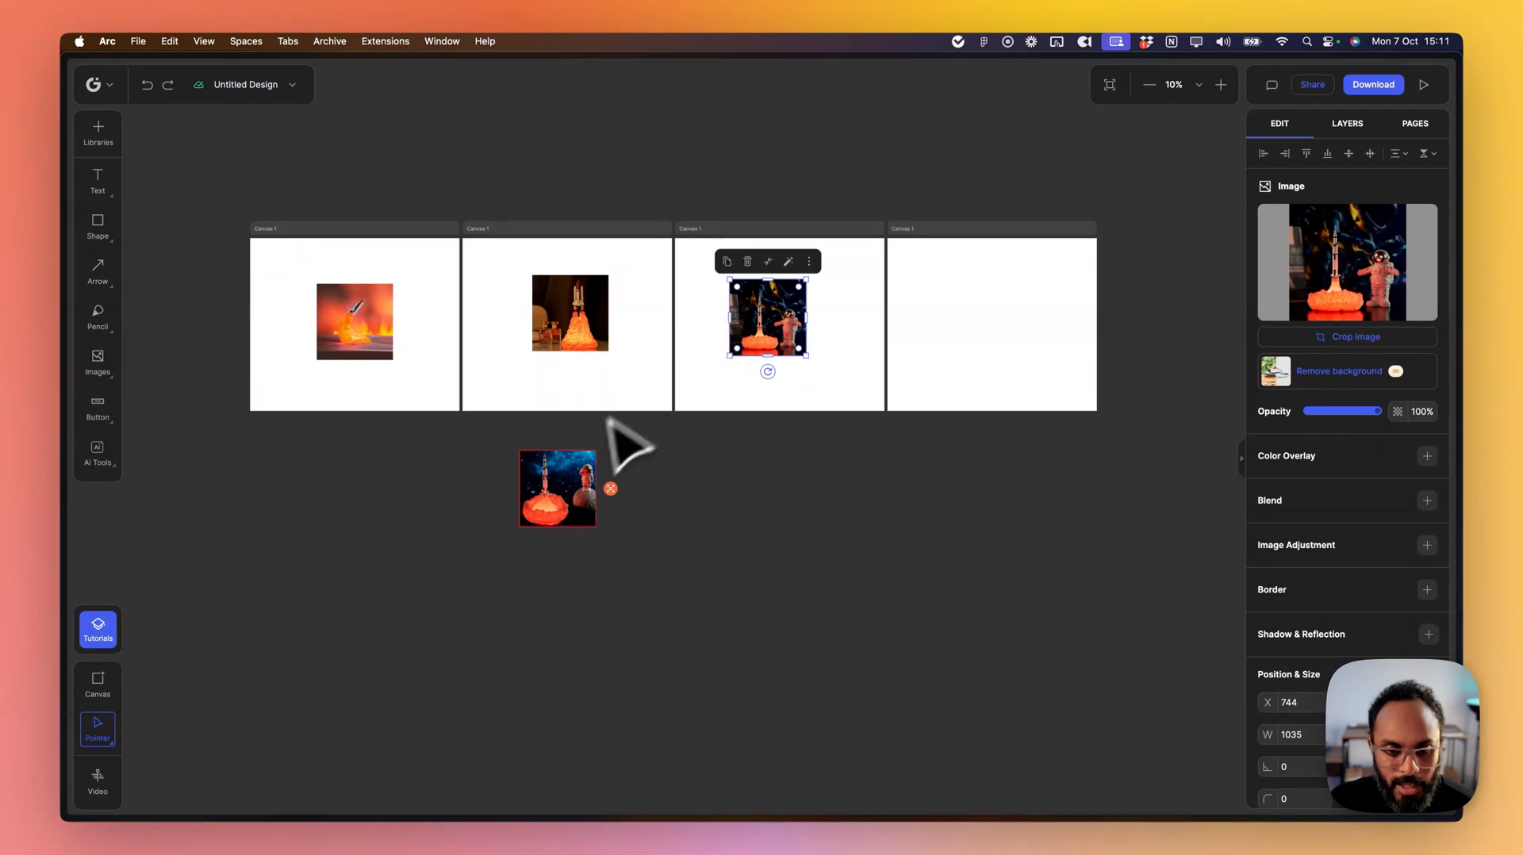
{"action": "left_click", "coordinate": [571, 490]}
{"action": "left_click_drag", "start_coordinate": [572, 490], "coordinate": [977, 319]}
{"action": "left_click", "coordinate": [1172, 234]}
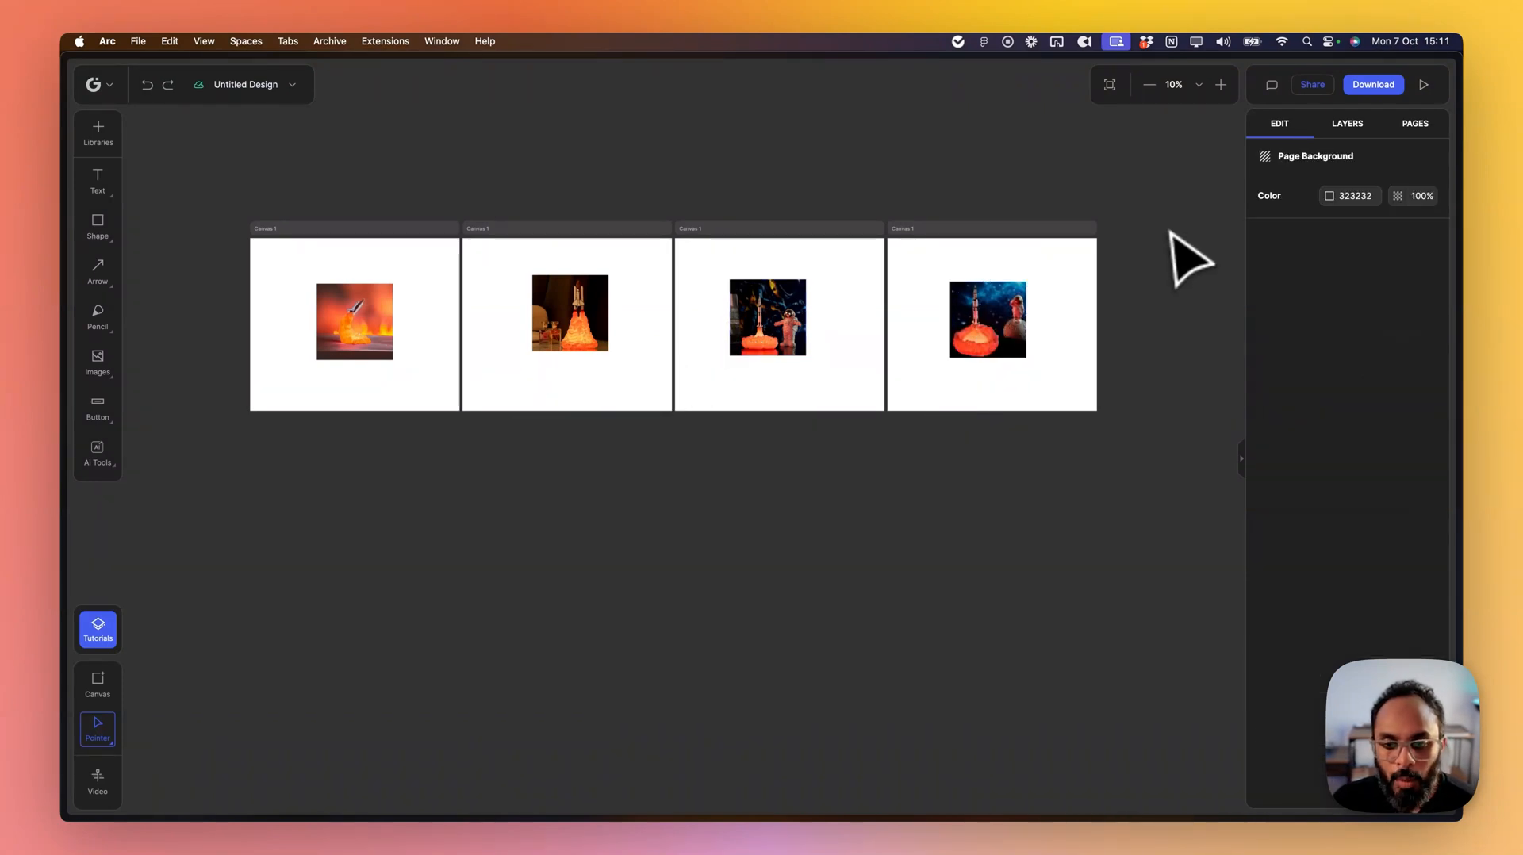
- Select all four canvases and expand the list of images they contain
{"action": "scroll", "coordinate": [1122, 226], "scroll_direction": "up", "scroll_amount": 3}
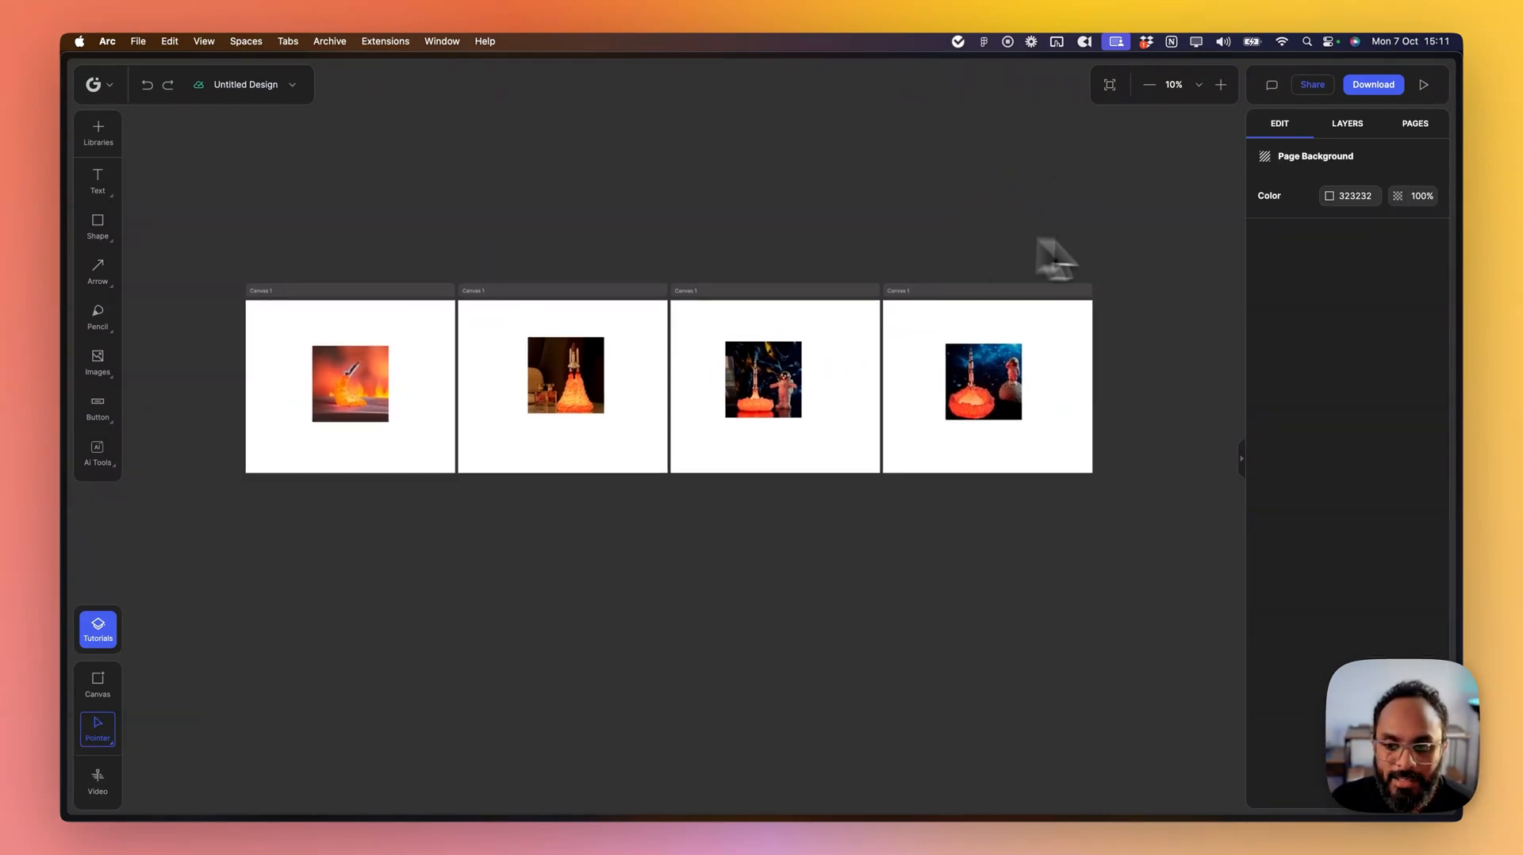
{"action": "left_click_drag", "start_coordinate": [1182, 230], "coordinate": [187, 526]}
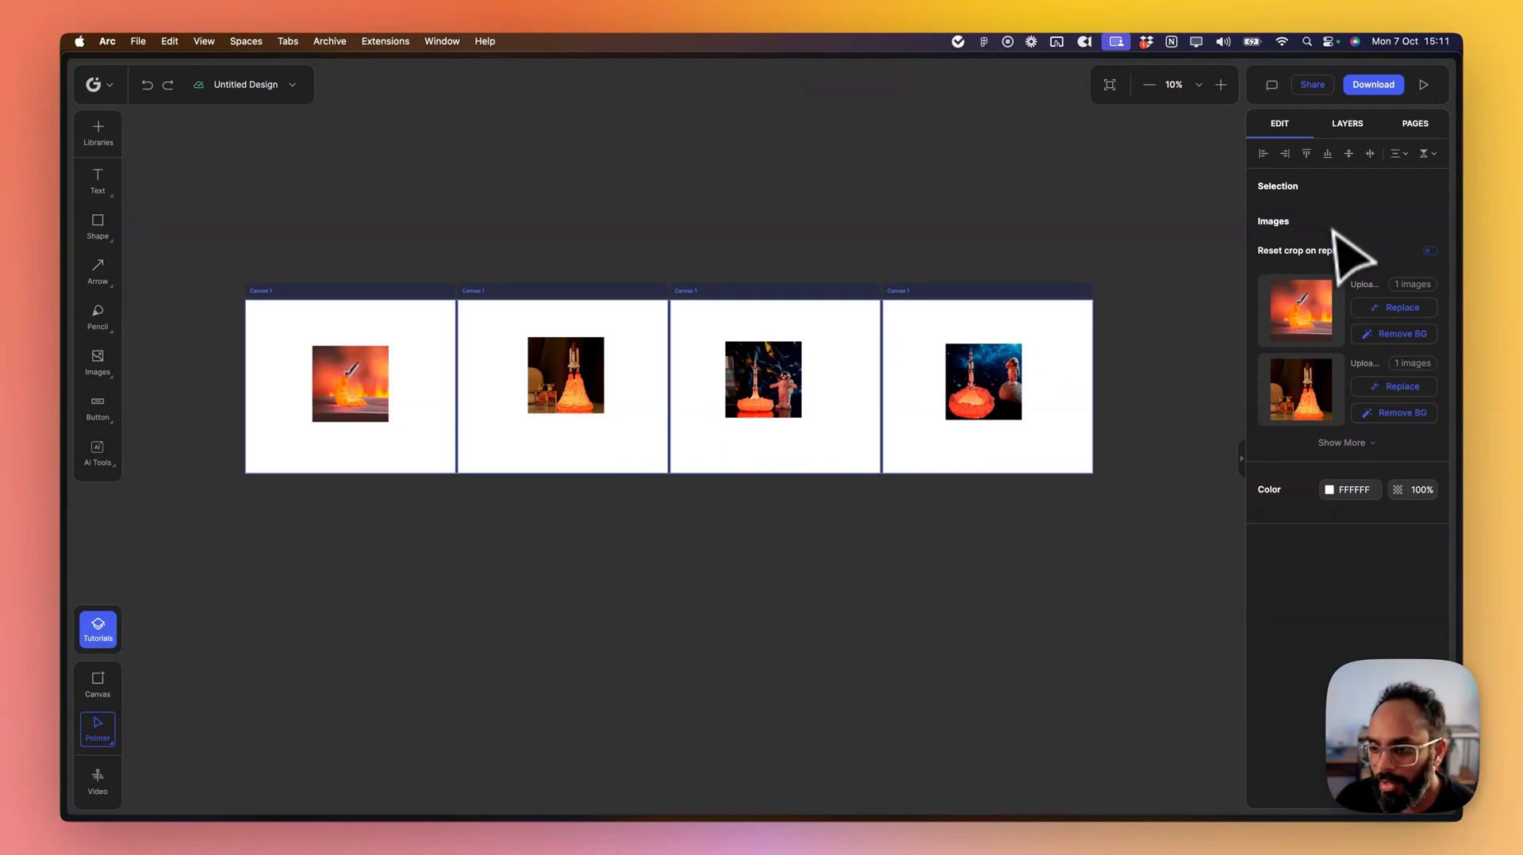
{"action": "left_click", "coordinate": [1361, 460]}
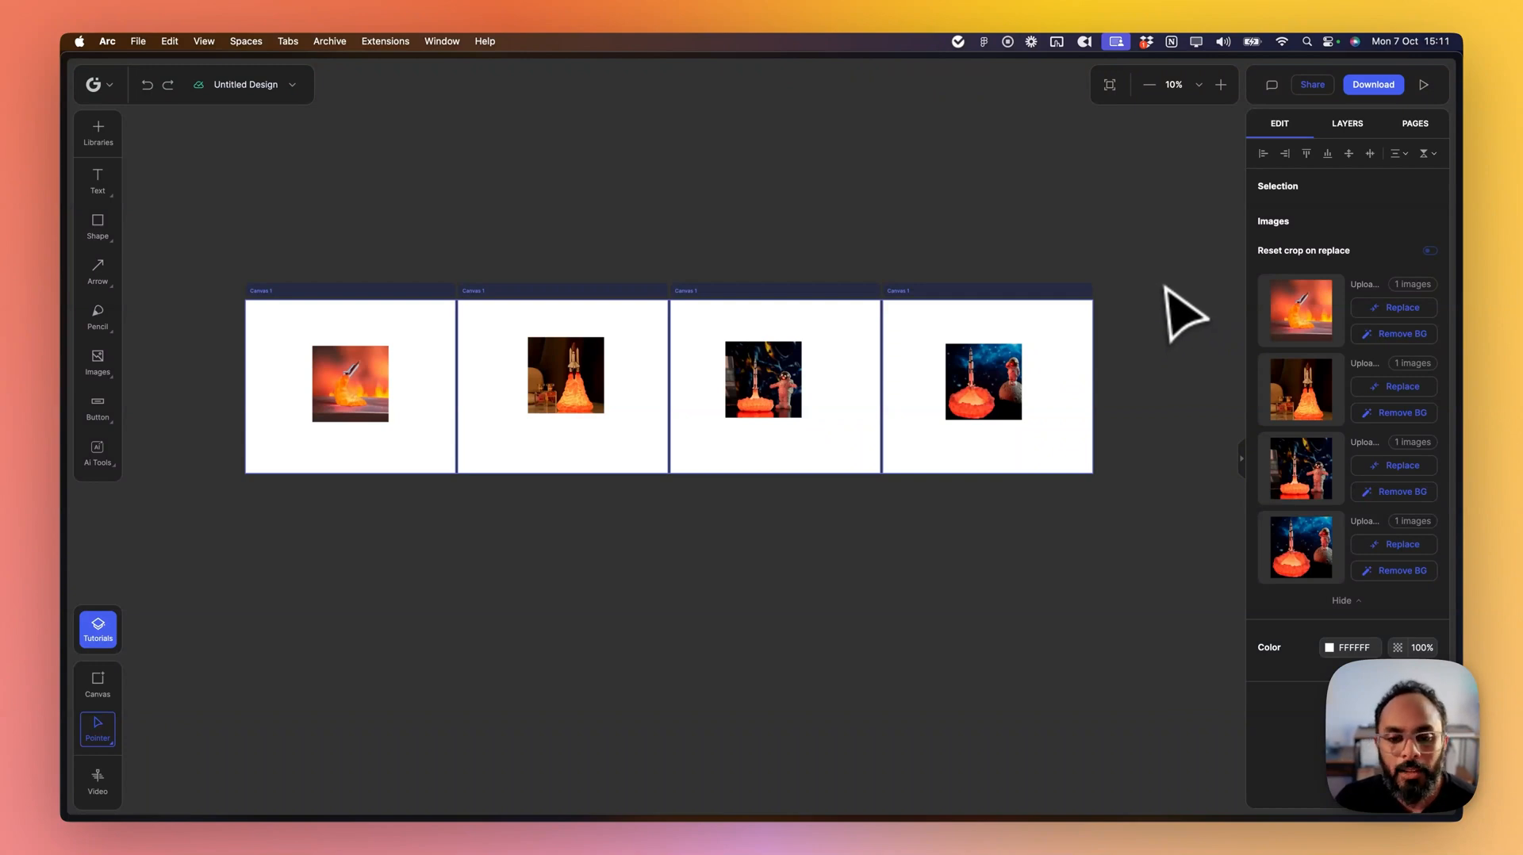
{"action": "left_click", "coordinate": [1085, 236]}
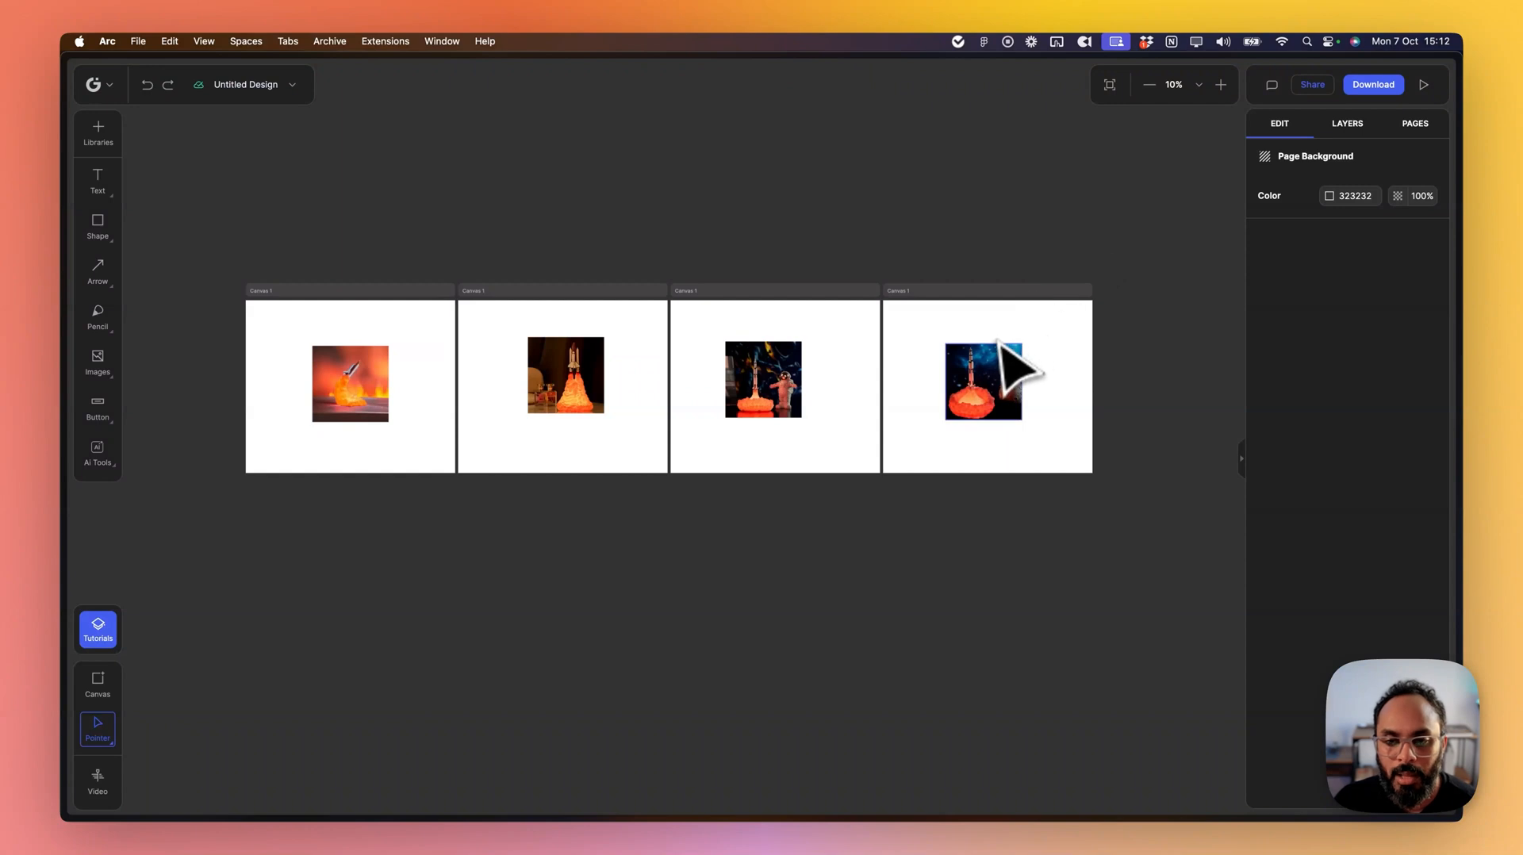
- Rename the four canvas photos together as "Rocket Ship Product Image" and check their names in the layer list
{"action": "left_click", "coordinate": [971, 357]}
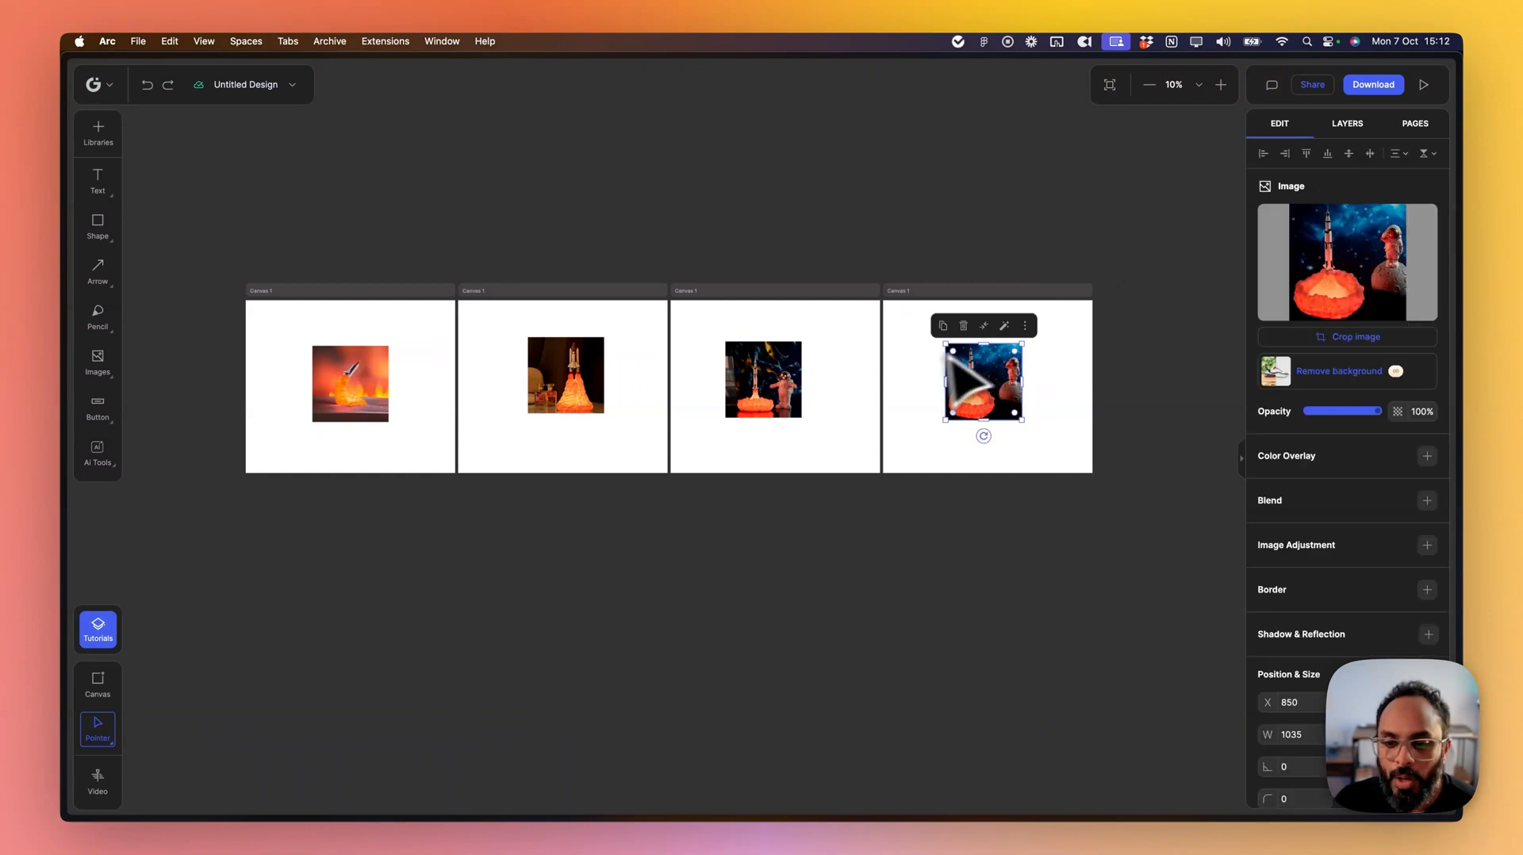
{"action": "left_click", "coordinate": [779, 369], "text": "shift"}
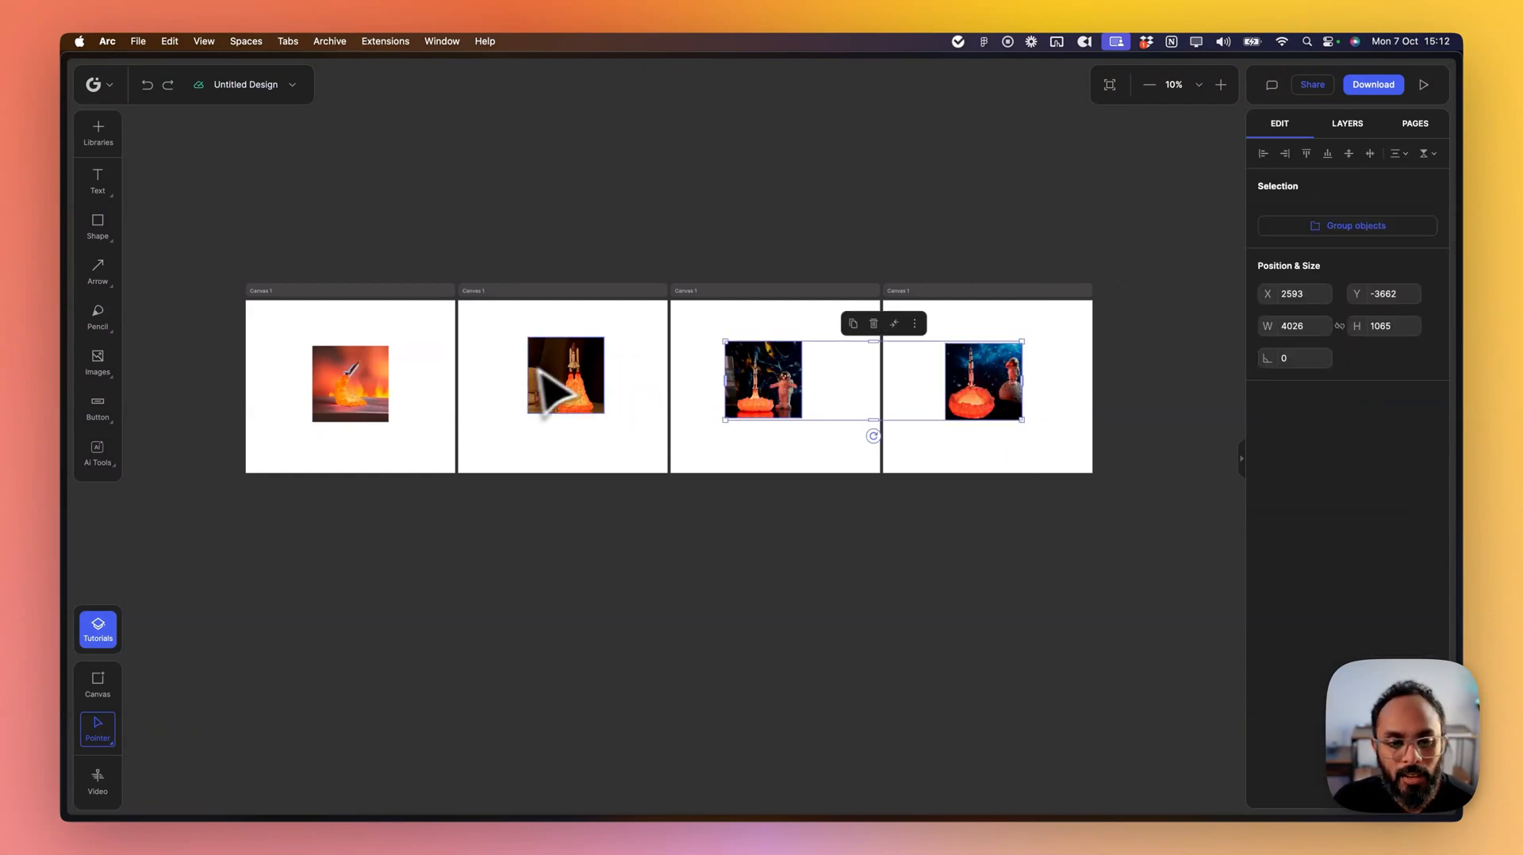
{"action": "left_click", "coordinate": [562, 373], "text": "shift"}
{"action": "left_click", "coordinate": [351, 373], "text": "shift"}
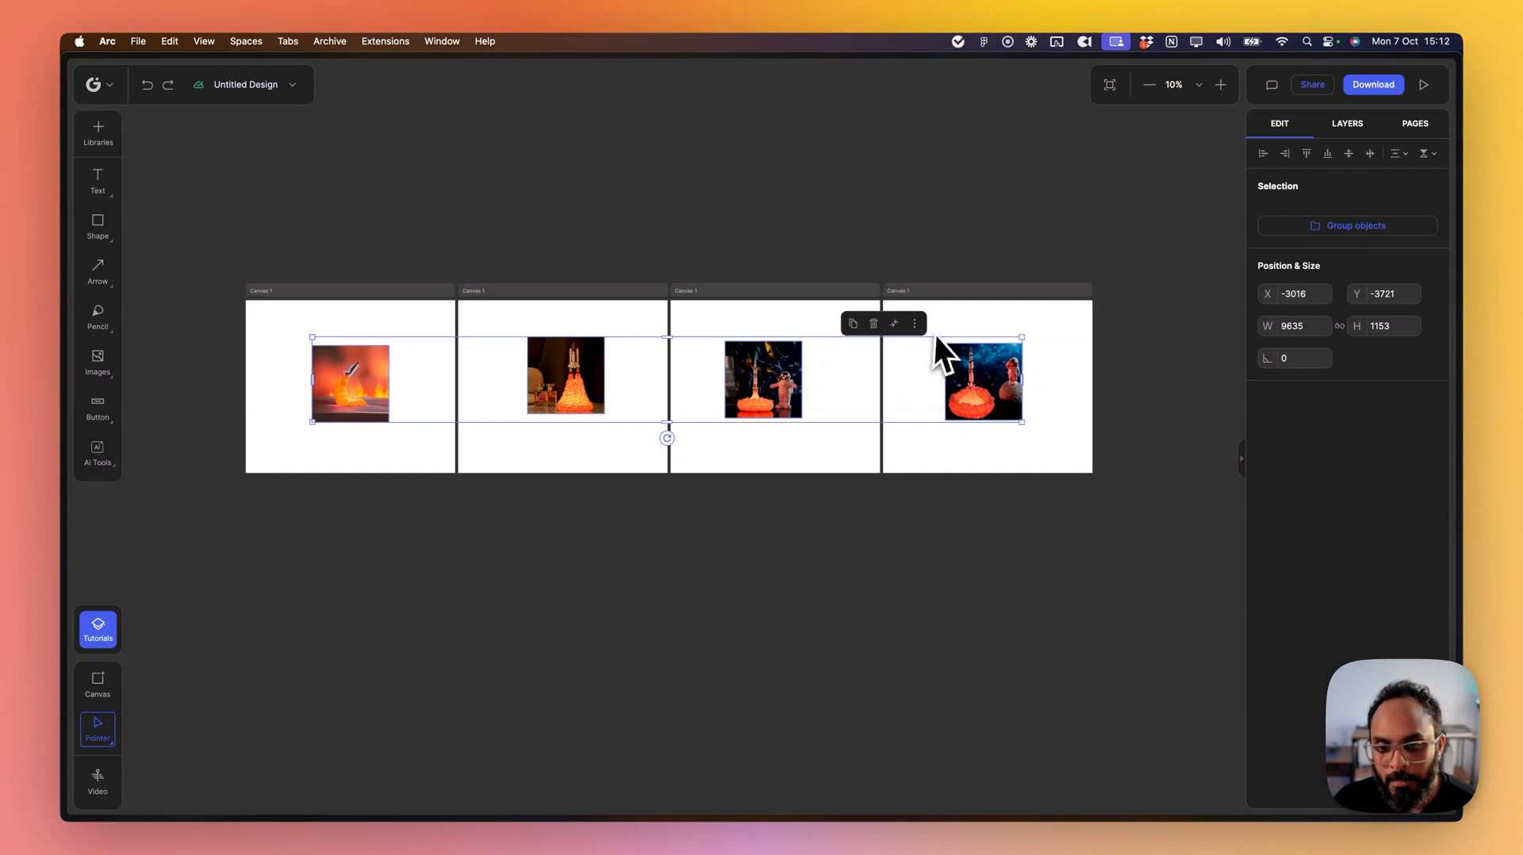
{"action": "left_click", "coordinate": [914, 323]}
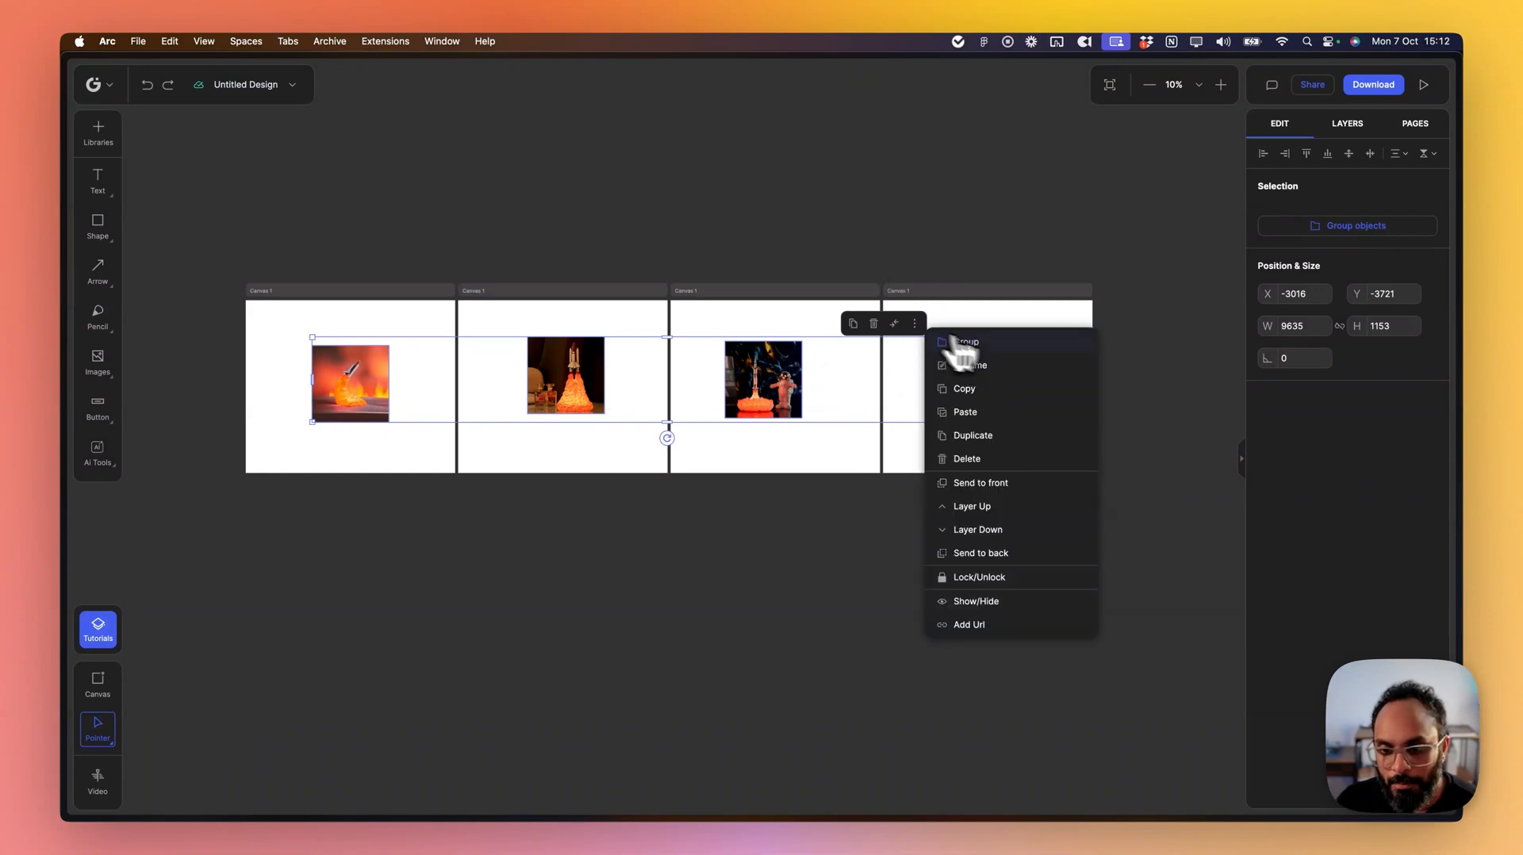
{"action": "left_click", "coordinate": [1012, 384]}
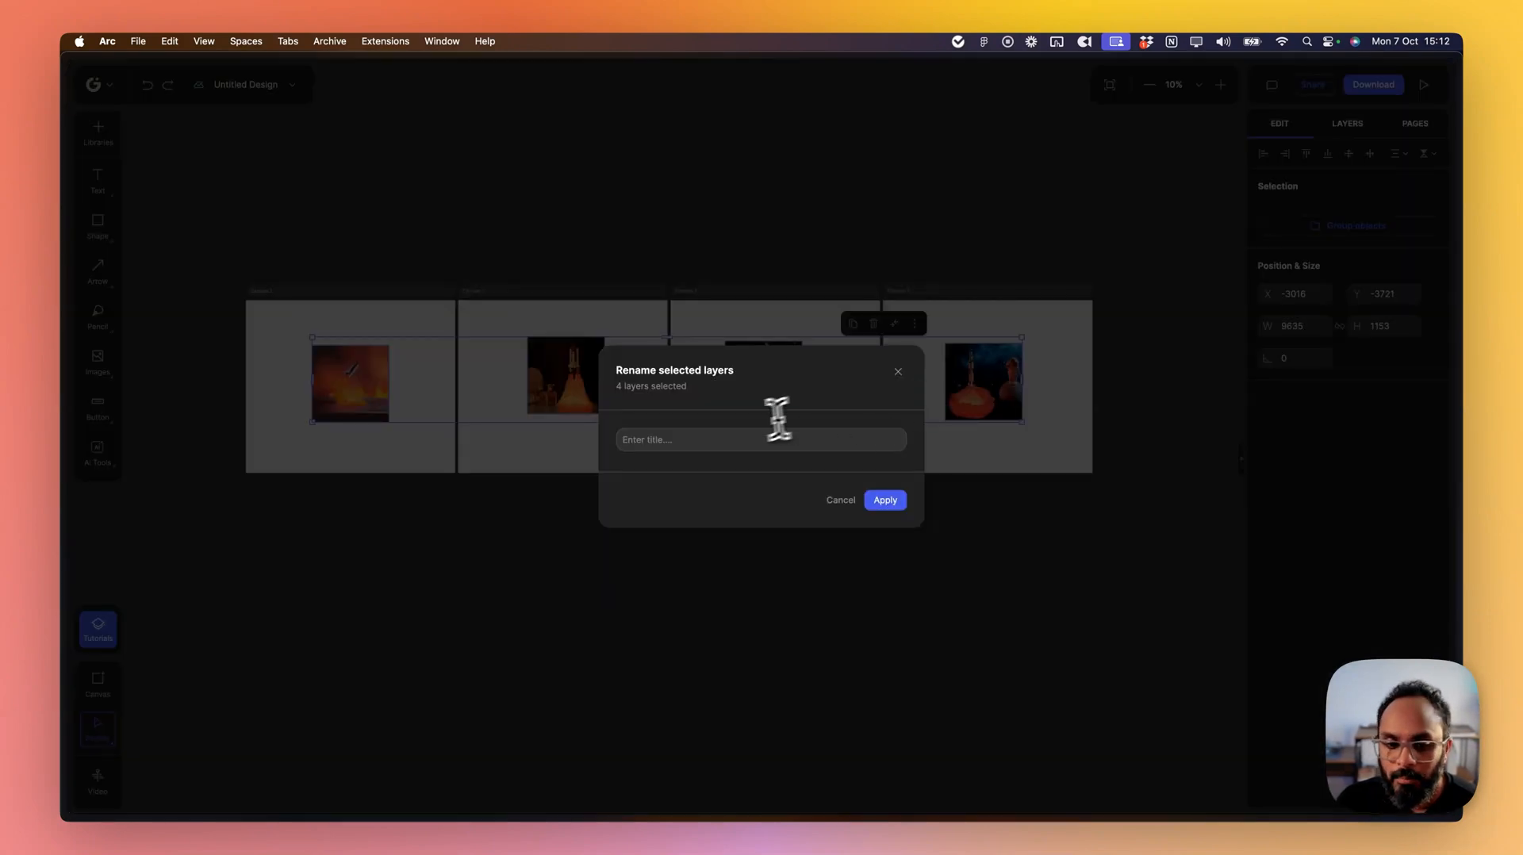
{"action": "left_click", "coordinate": [737, 436]}
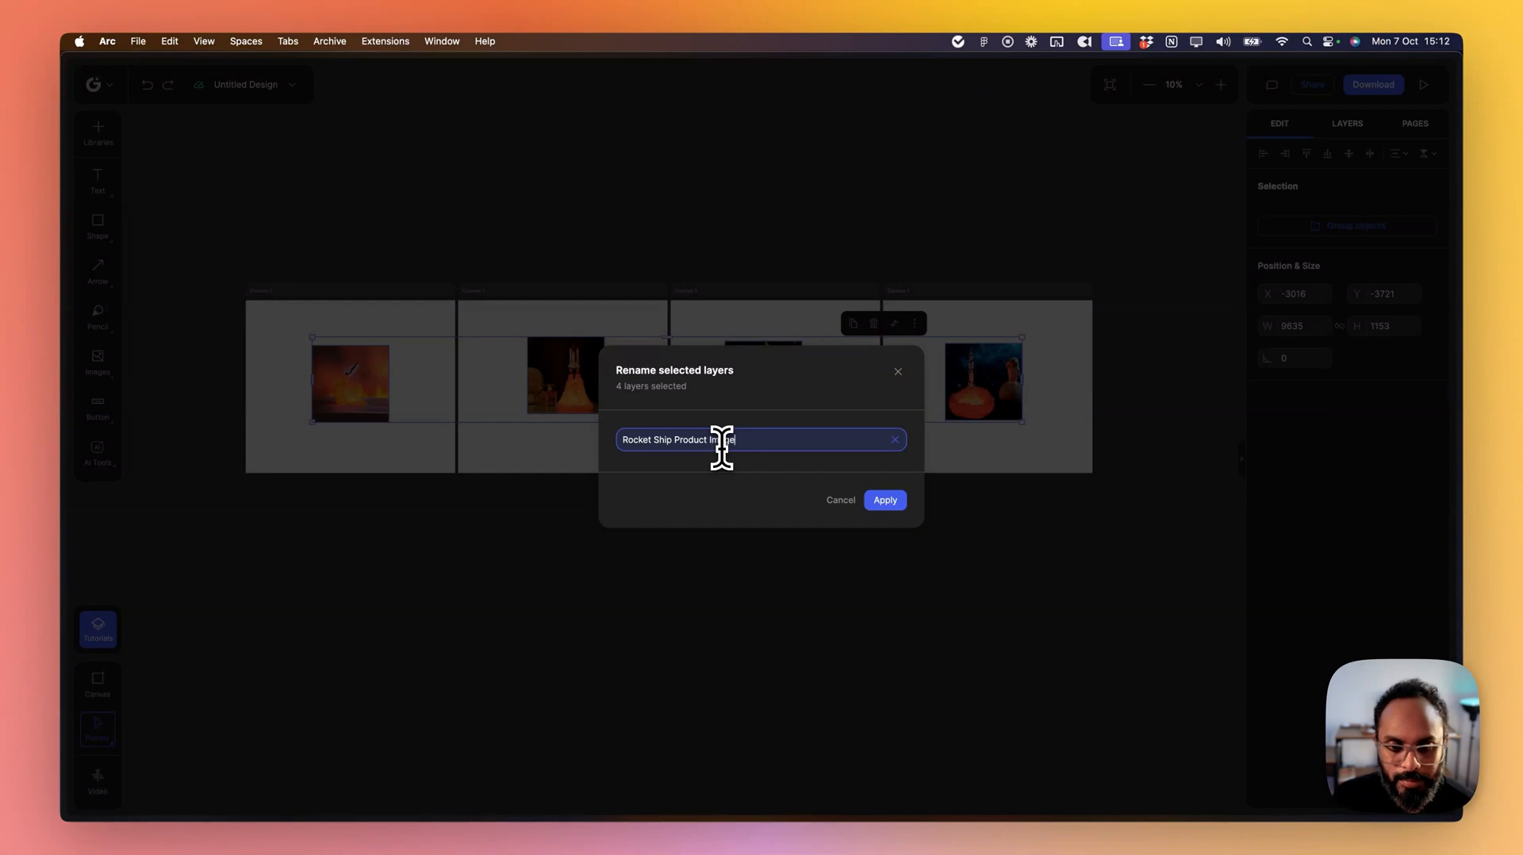
{"action": "left_click", "coordinate": [883, 503]}
{"action": "left_click", "coordinate": [1353, 127]}
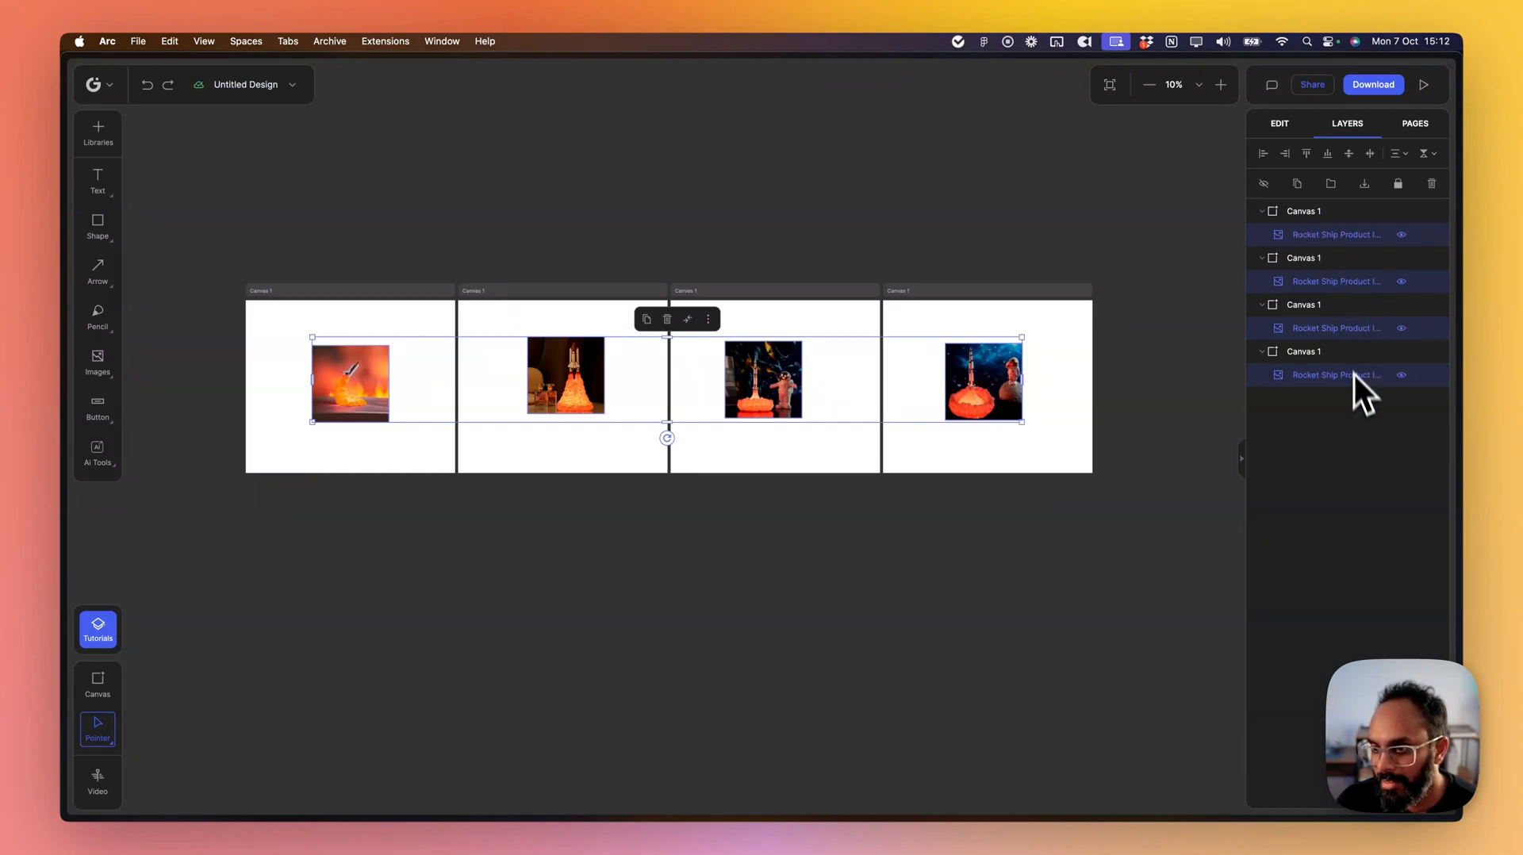
{"action": "left_click", "coordinate": [1286, 130]}
{"action": "left_click", "coordinate": [1007, 214]}
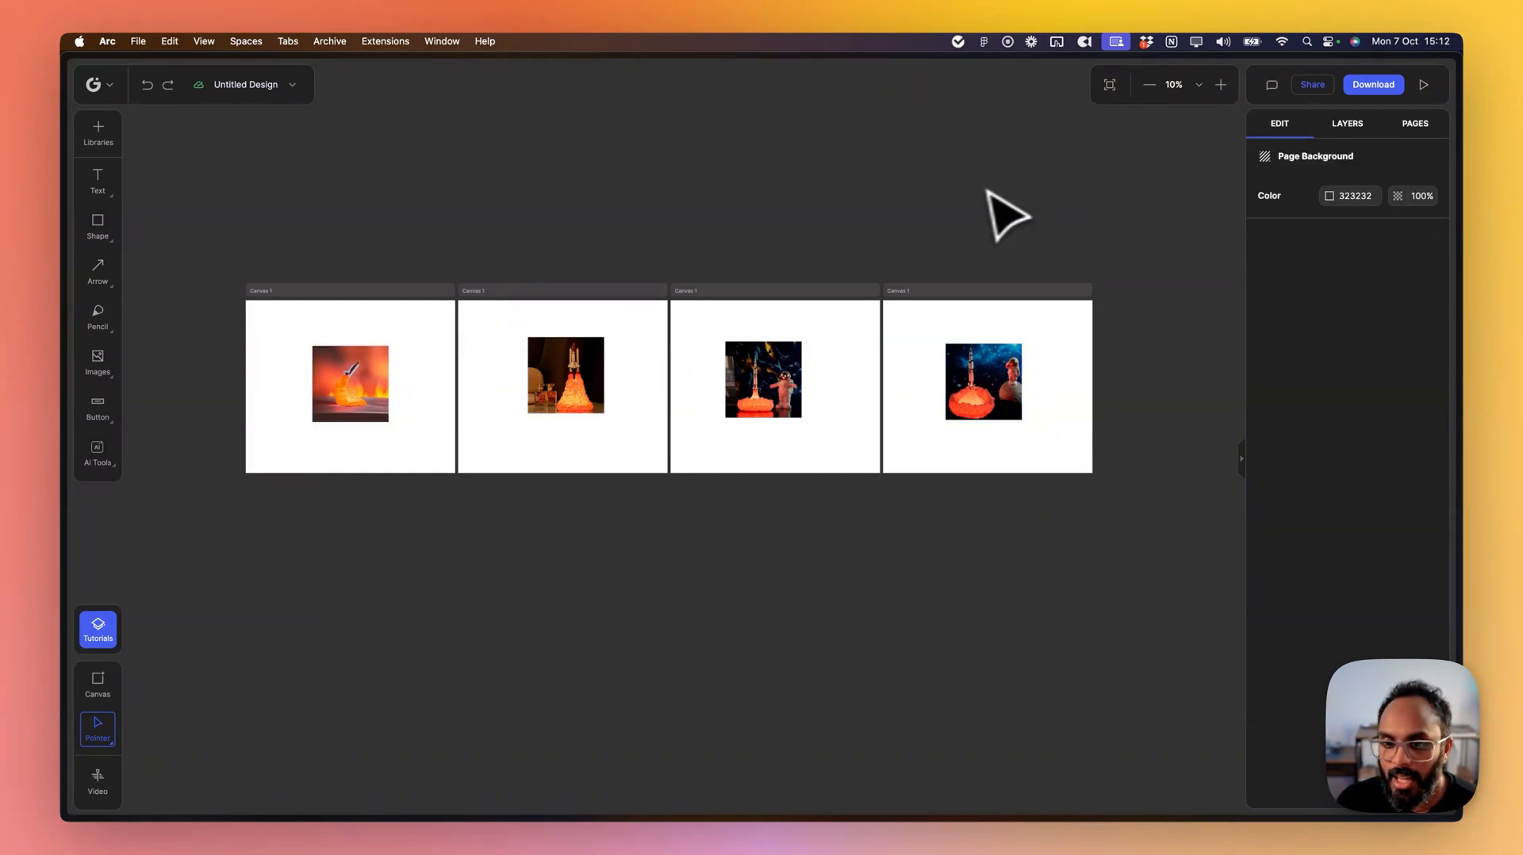
- Remove the backgrounds of all four same-named product images at once with all canvases selected
{"action": "left_click_drag", "start_coordinate": [1158, 230], "coordinate": [221, 551]}
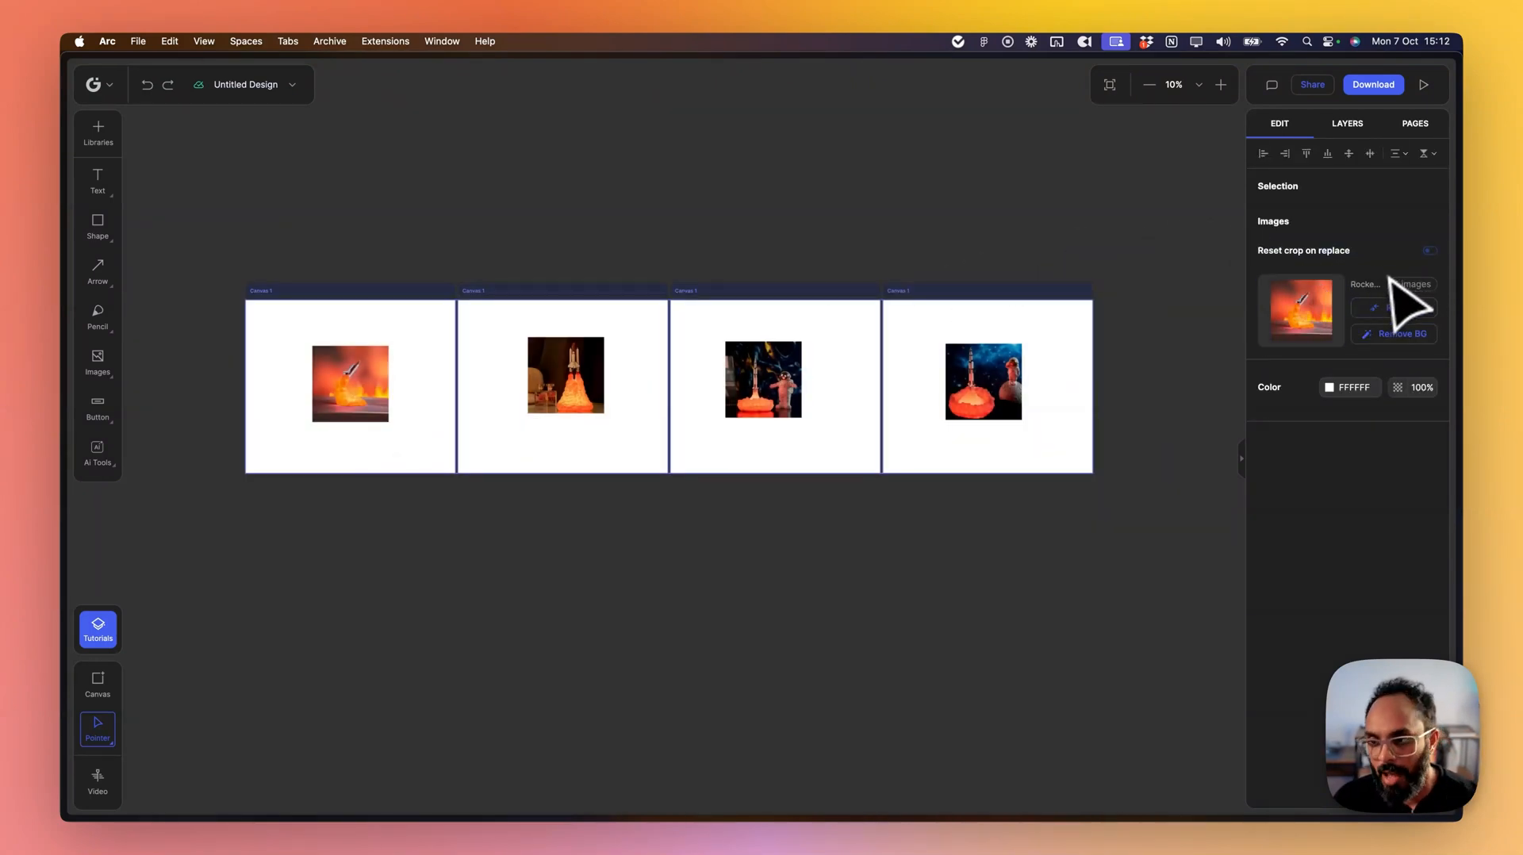
{"action": "left_click", "coordinate": [1401, 341]}
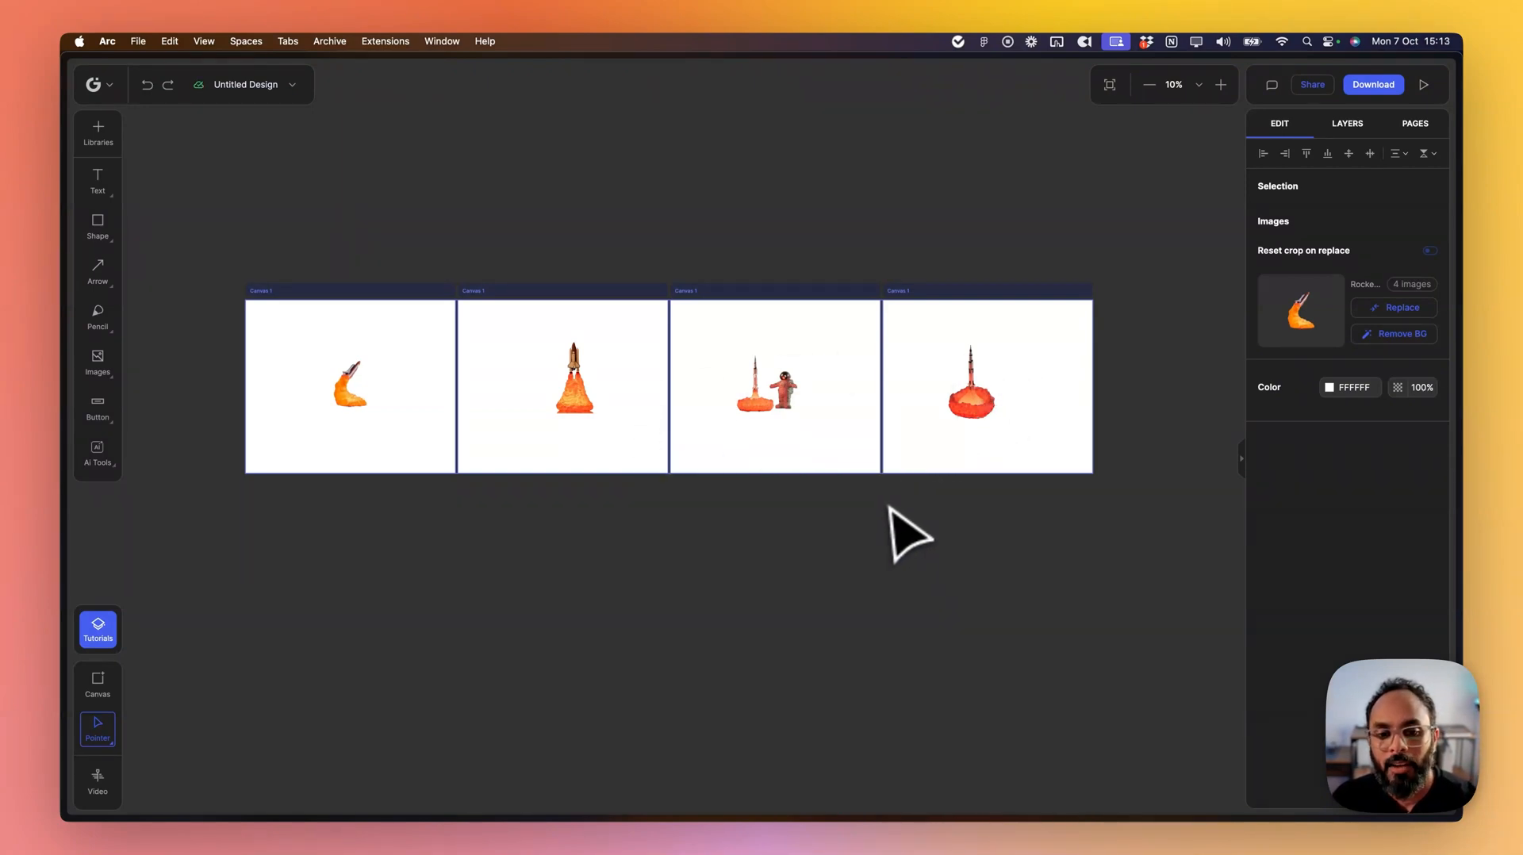
{"action": "left_click", "coordinate": [506, 549]}
{"action": "left_click", "coordinate": [337, 386]}
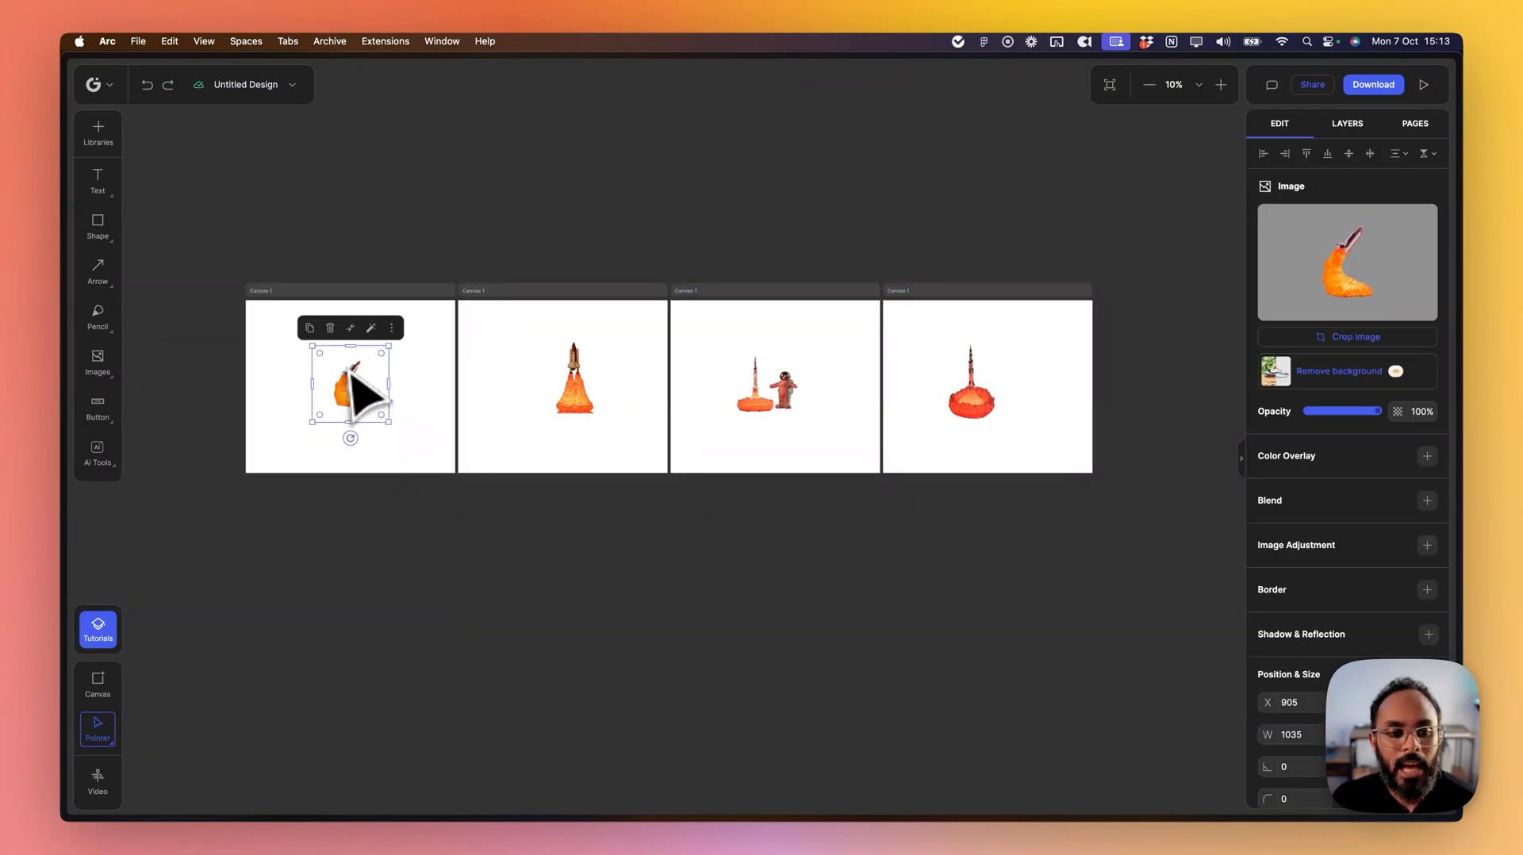
{"action": "left_click", "coordinate": [555, 383], "text": "shift"}
{"action": "left_click", "coordinate": [779, 387], "text": "shift"}
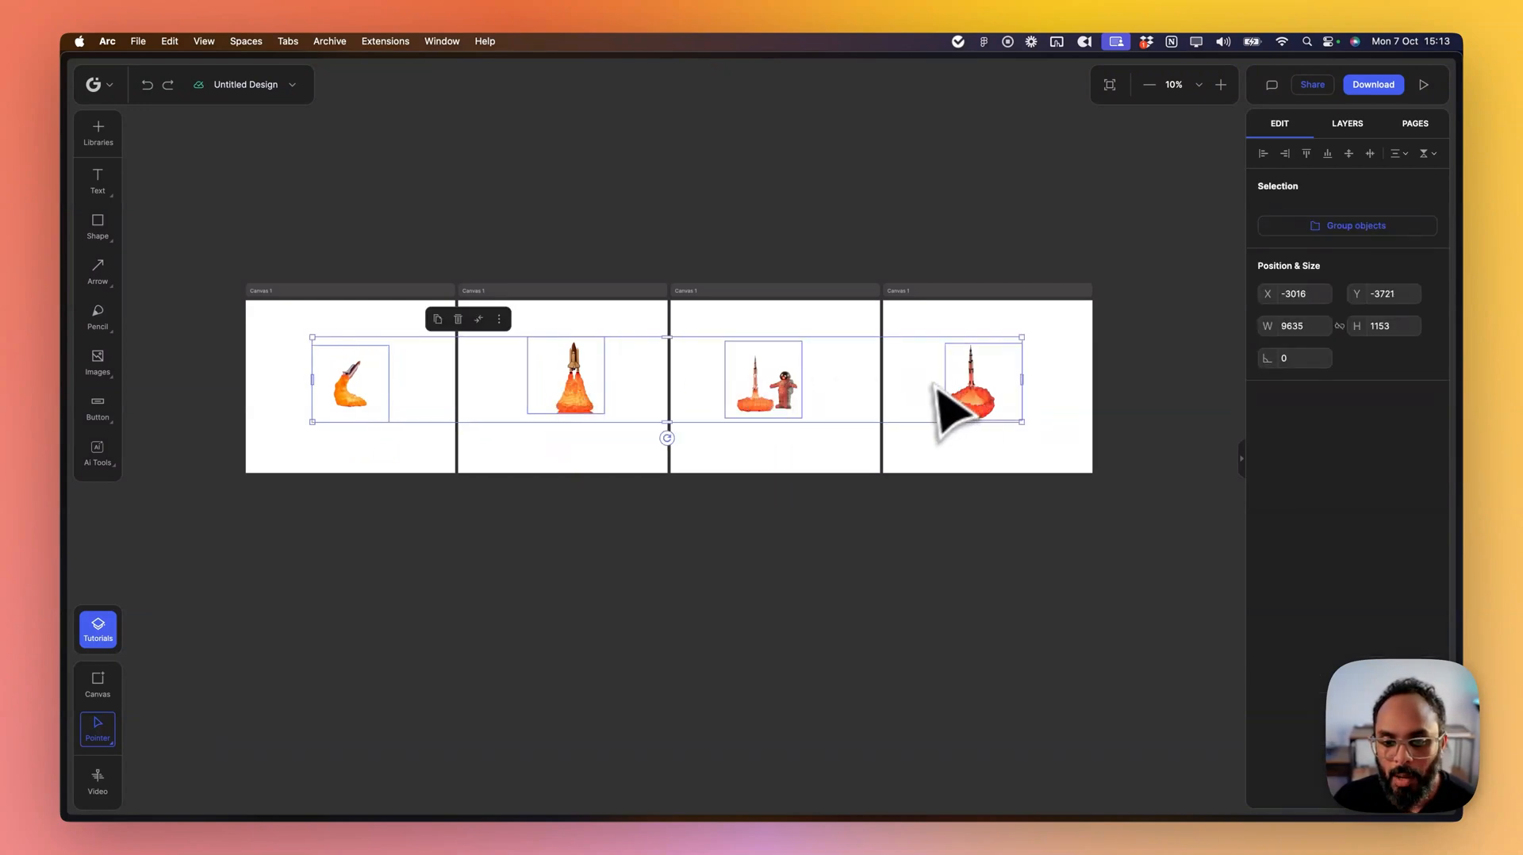
{"action": "left_click", "coordinate": [820, 516]}
- Move each of the four rocket cutouts out of its canvas to the empty area below the row
{"action": "left_click_drag", "start_coordinate": [340, 387], "coordinate": [510, 561]}
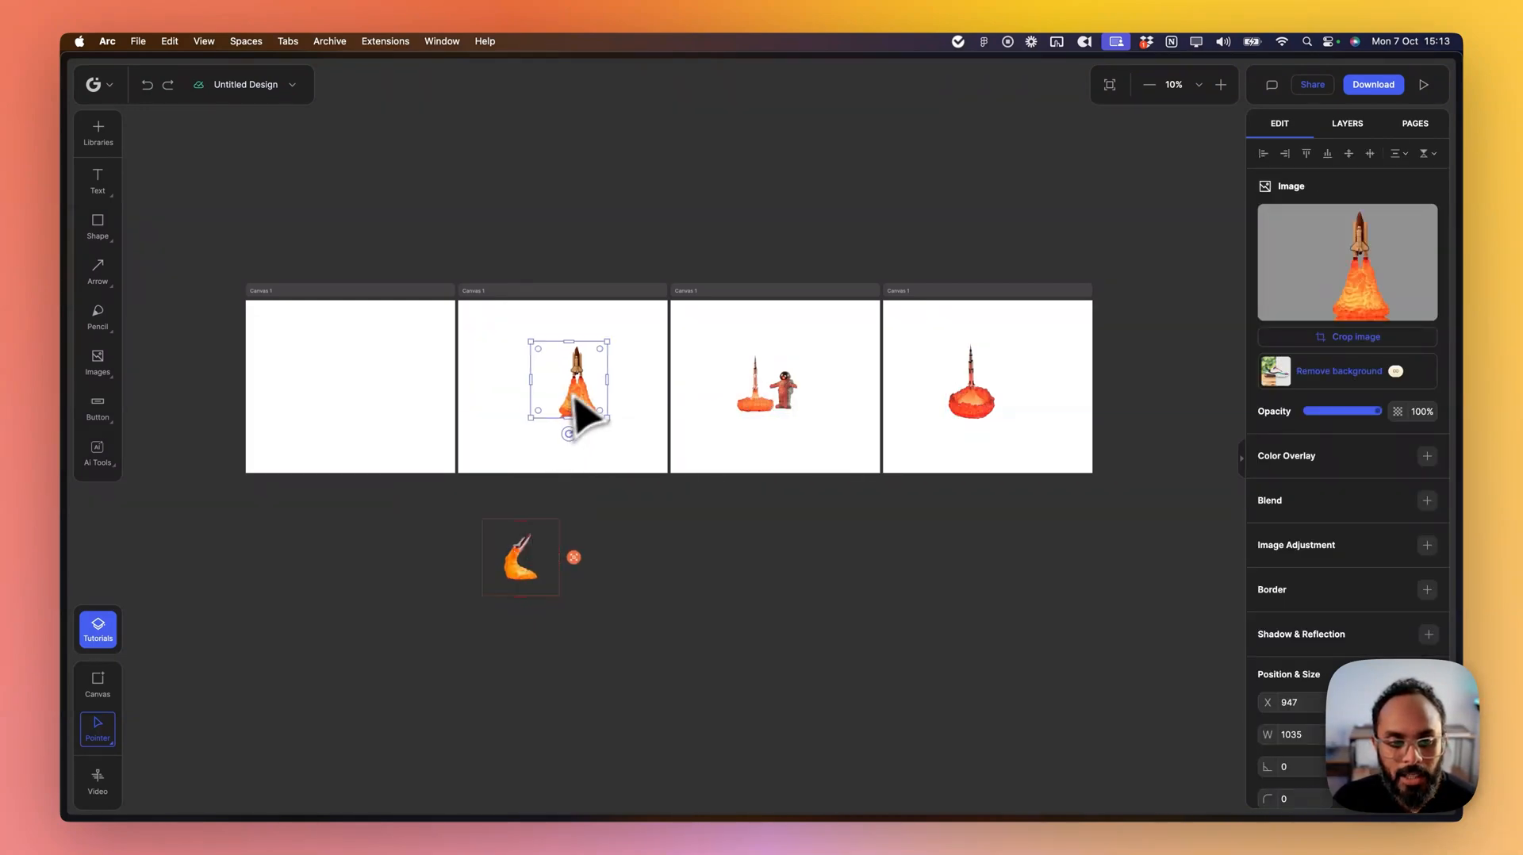
{"action": "left_click_drag", "start_coordinate": [571, 408], "coordinate": [619, 585]}
{"action": "left_click_drag", "start_coordinate": [756, 404], "coordinate": [768, 547]}
{"action": "left_click_drag", "start_coordinate": [983, 405], "coordinate": [950, 534]}
{"action": "left_click", "coordinate": [958, 627]}
- Select the four rocket cutouts below the canvases and preview each one in the download options
{"action": "left_click_drag", "start_coordinate": [997, 617], "coordinate": [330, 492]}
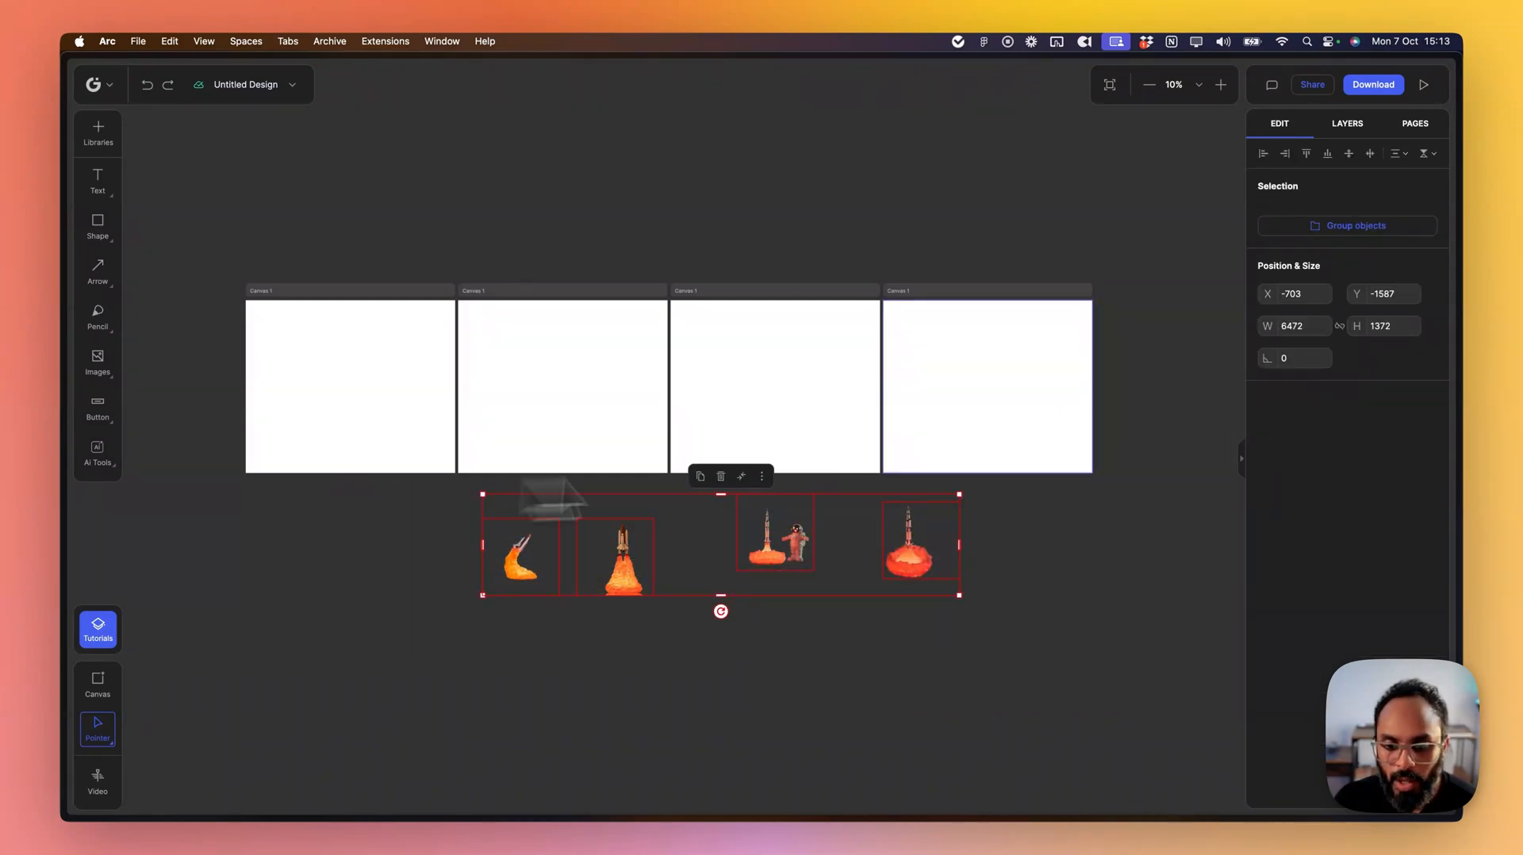
{"action": "left_click", "coordinate": [1368, 87]}
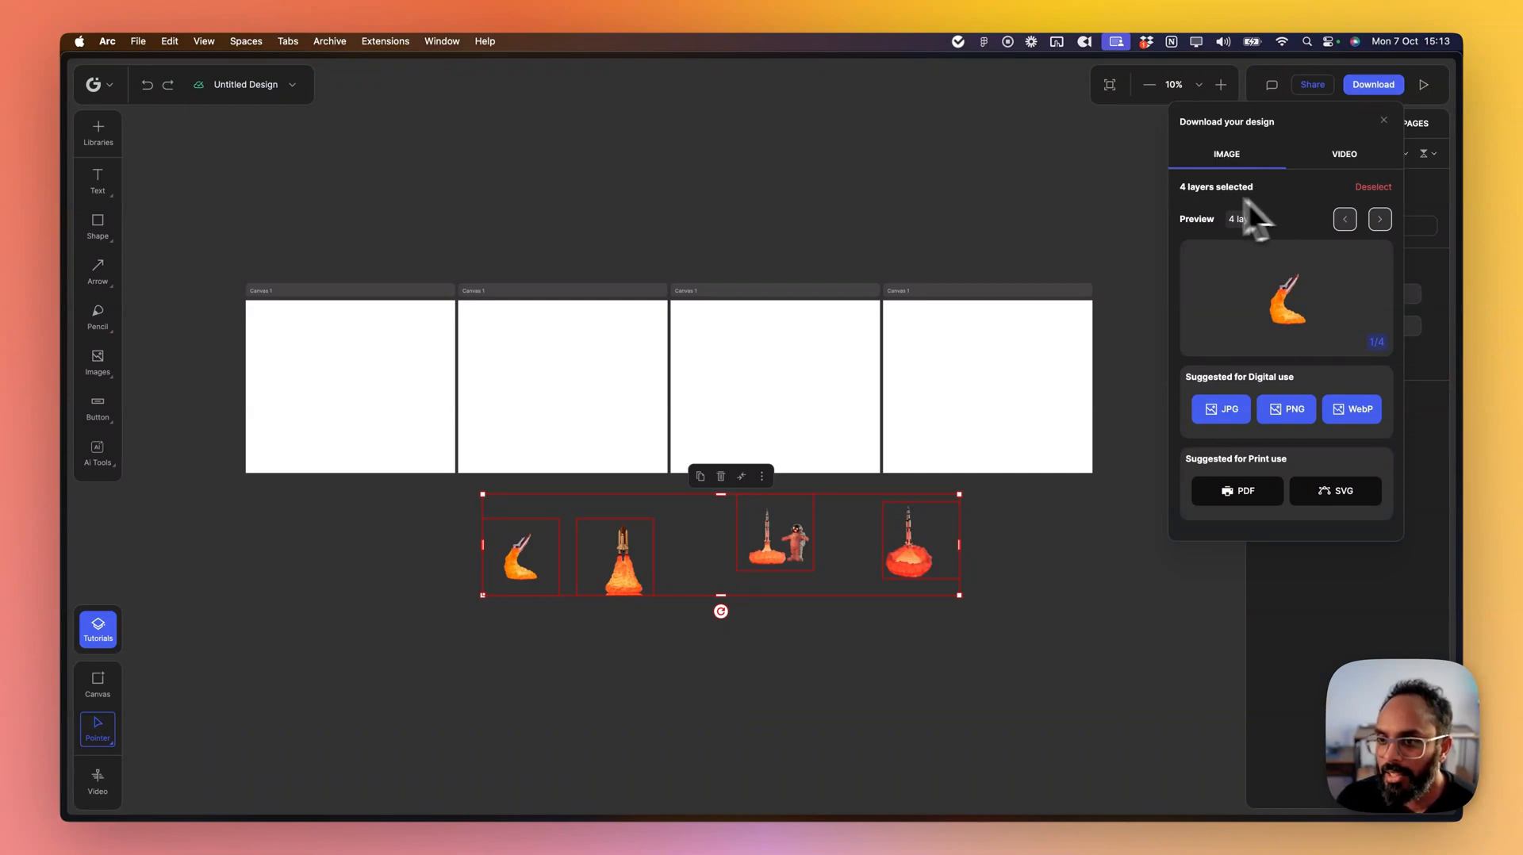
{"action": "left_click", "coordinate": [1381, 221]}
{"action": "left_click", "coordinate": [1381, 221]}
{"action": "left_click", "coordinate": [1381, 221]}
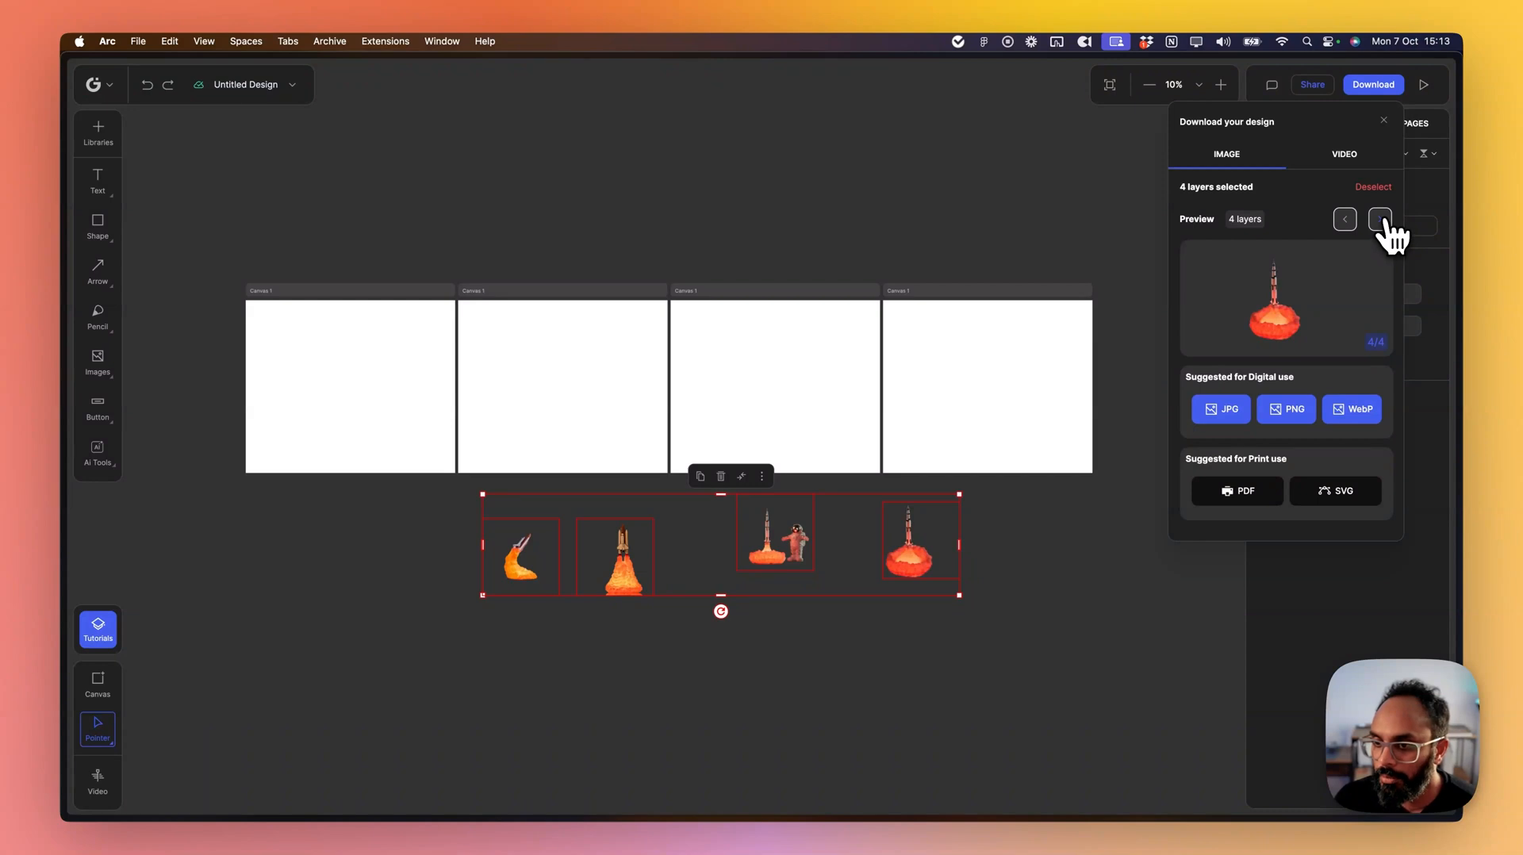
{"action": "left_click", "coordinate": [1345, 221]}
{"action": "left_click", "coordinate": [1345, 221]}
{"action": "left_click", "coordinate": [1345, 221]}
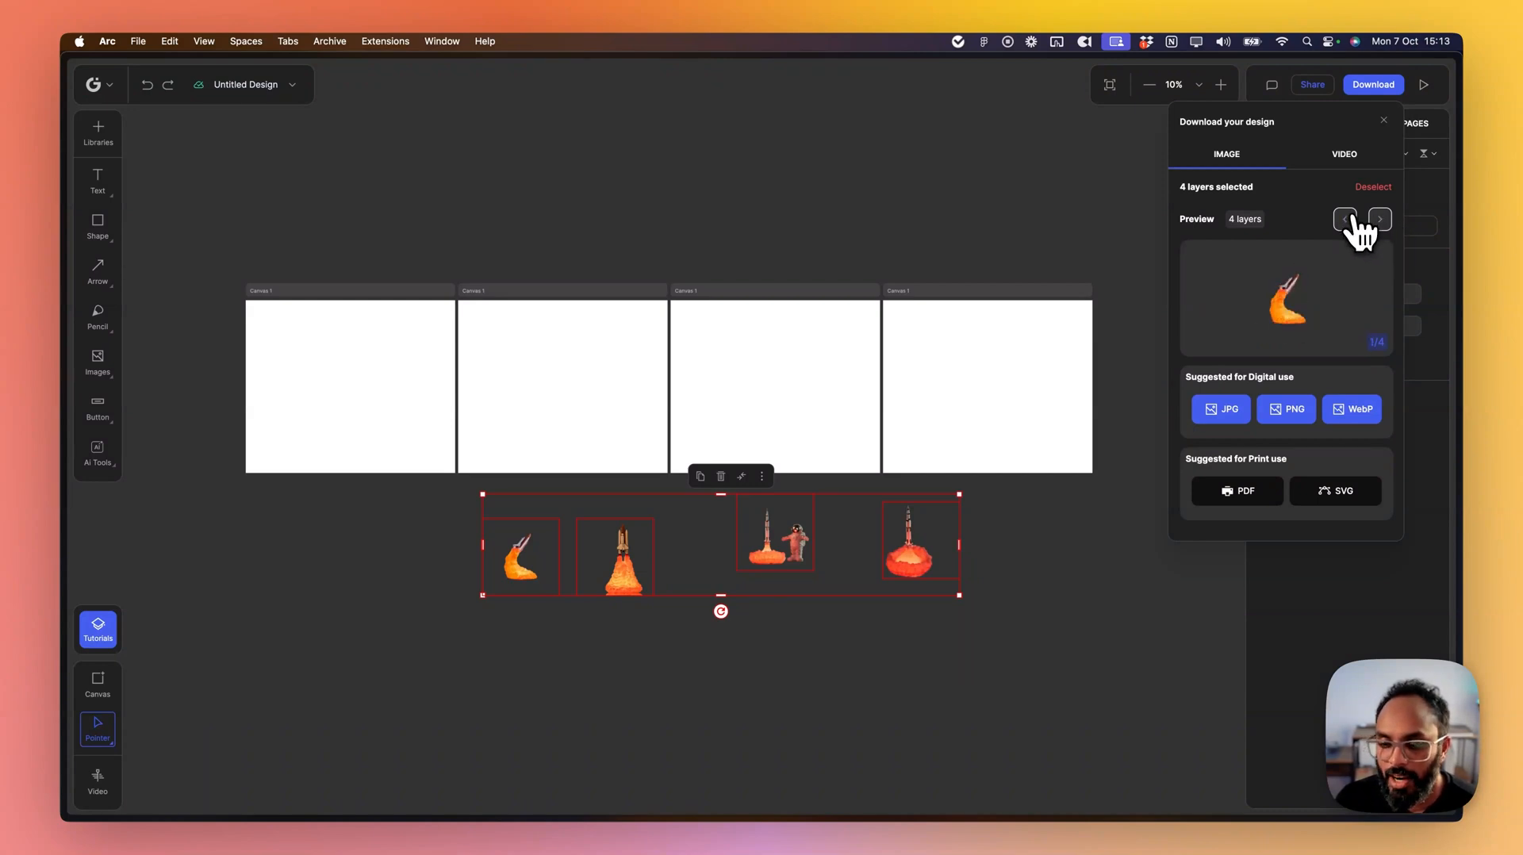
- Download the four selected cutouts as PNG files at 1x size and 96 DPI
{"action": "left_click", "coordinate": [1281, 409]}
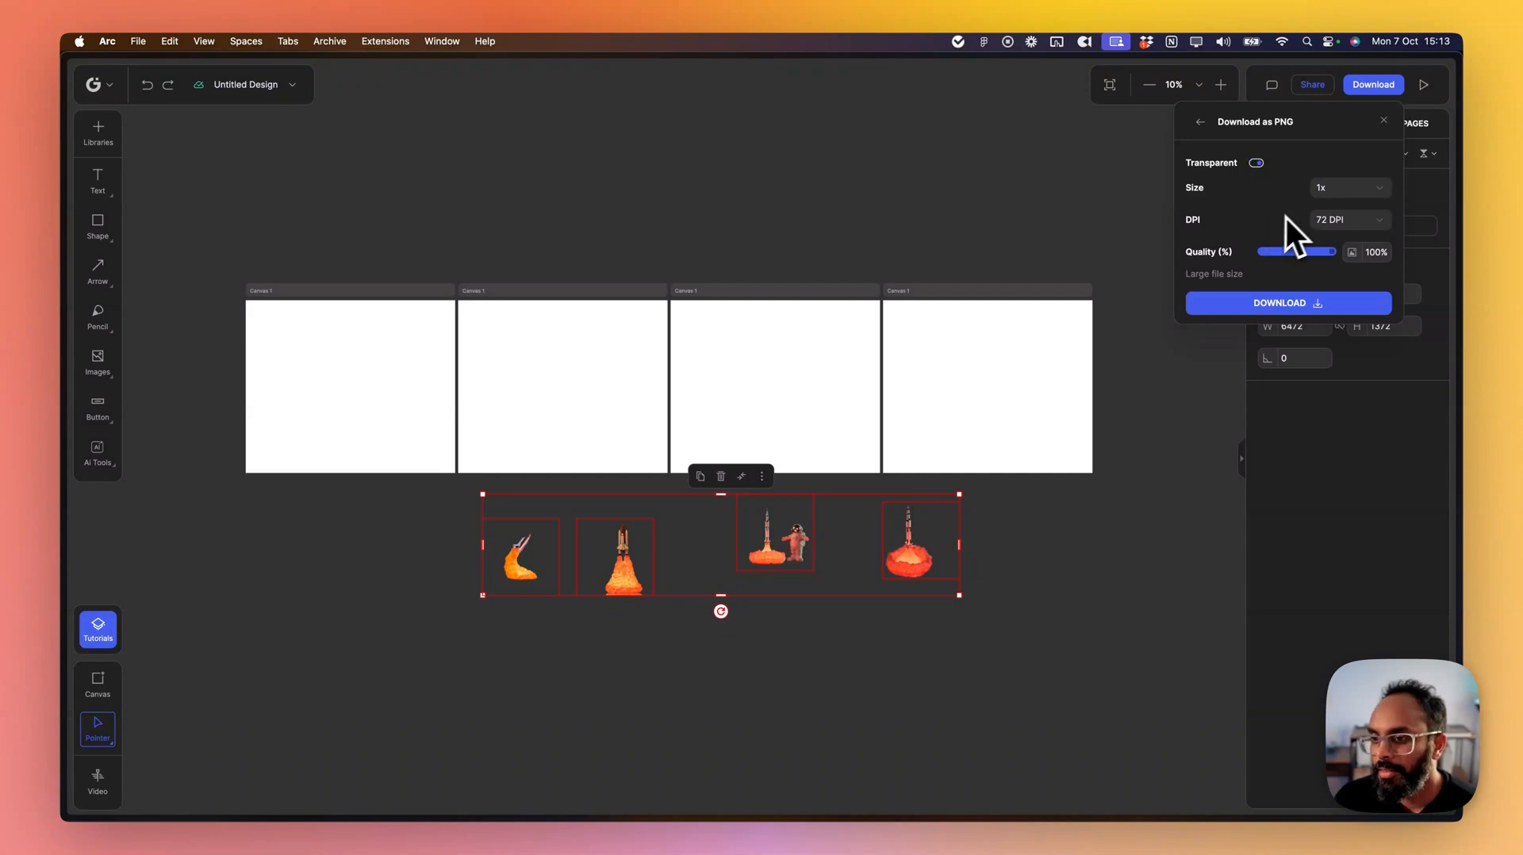
{"action": "left_click", "coordinate": [1331, 192]}
{"action": "left_click", "coordinate": [1332, 218]}
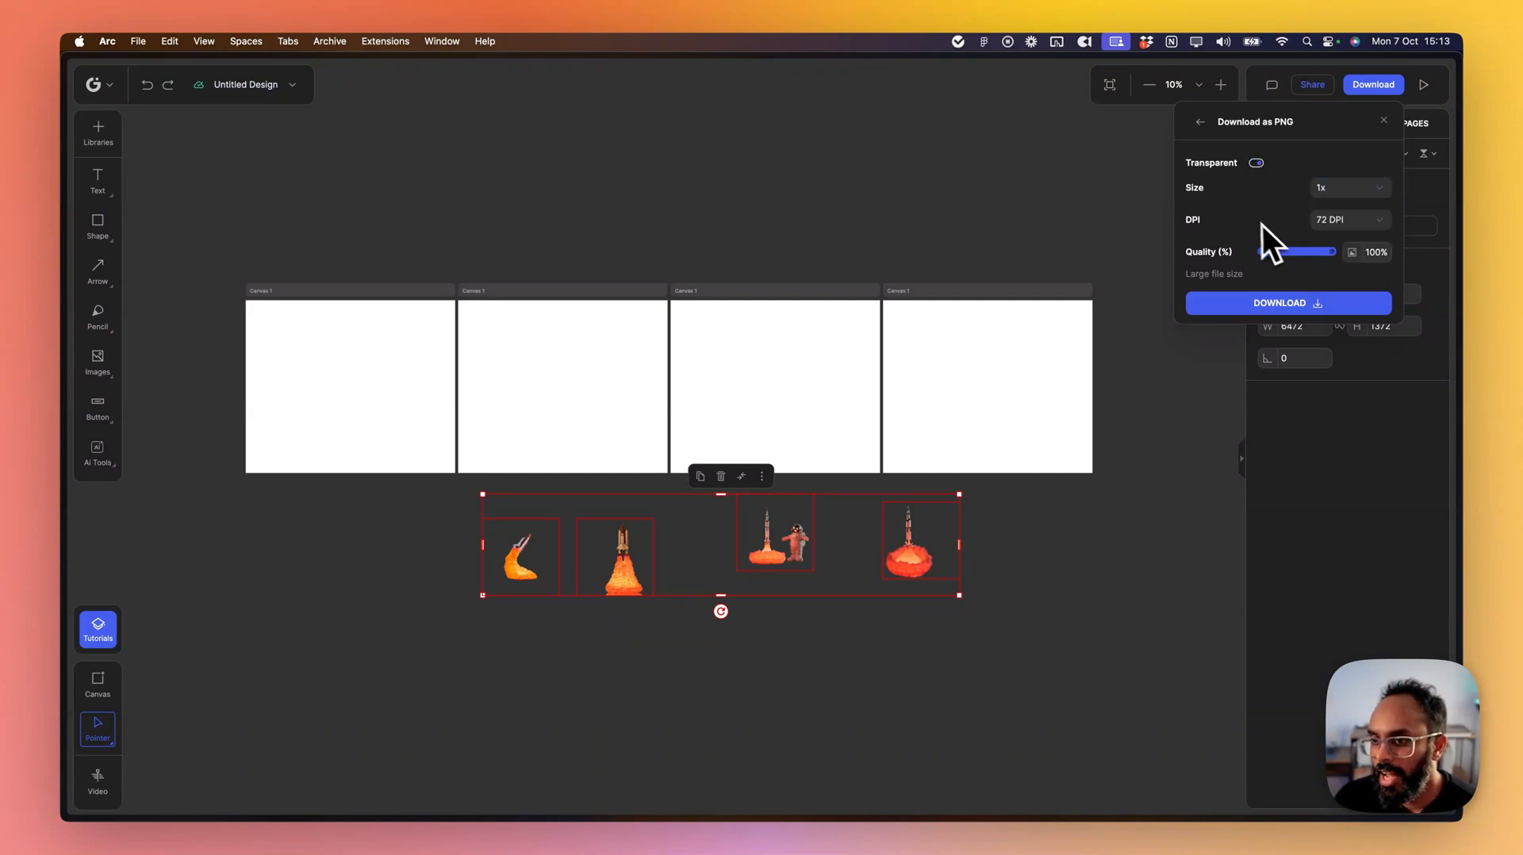
{"action": "left_click", "coordinate": [1340, 223]}
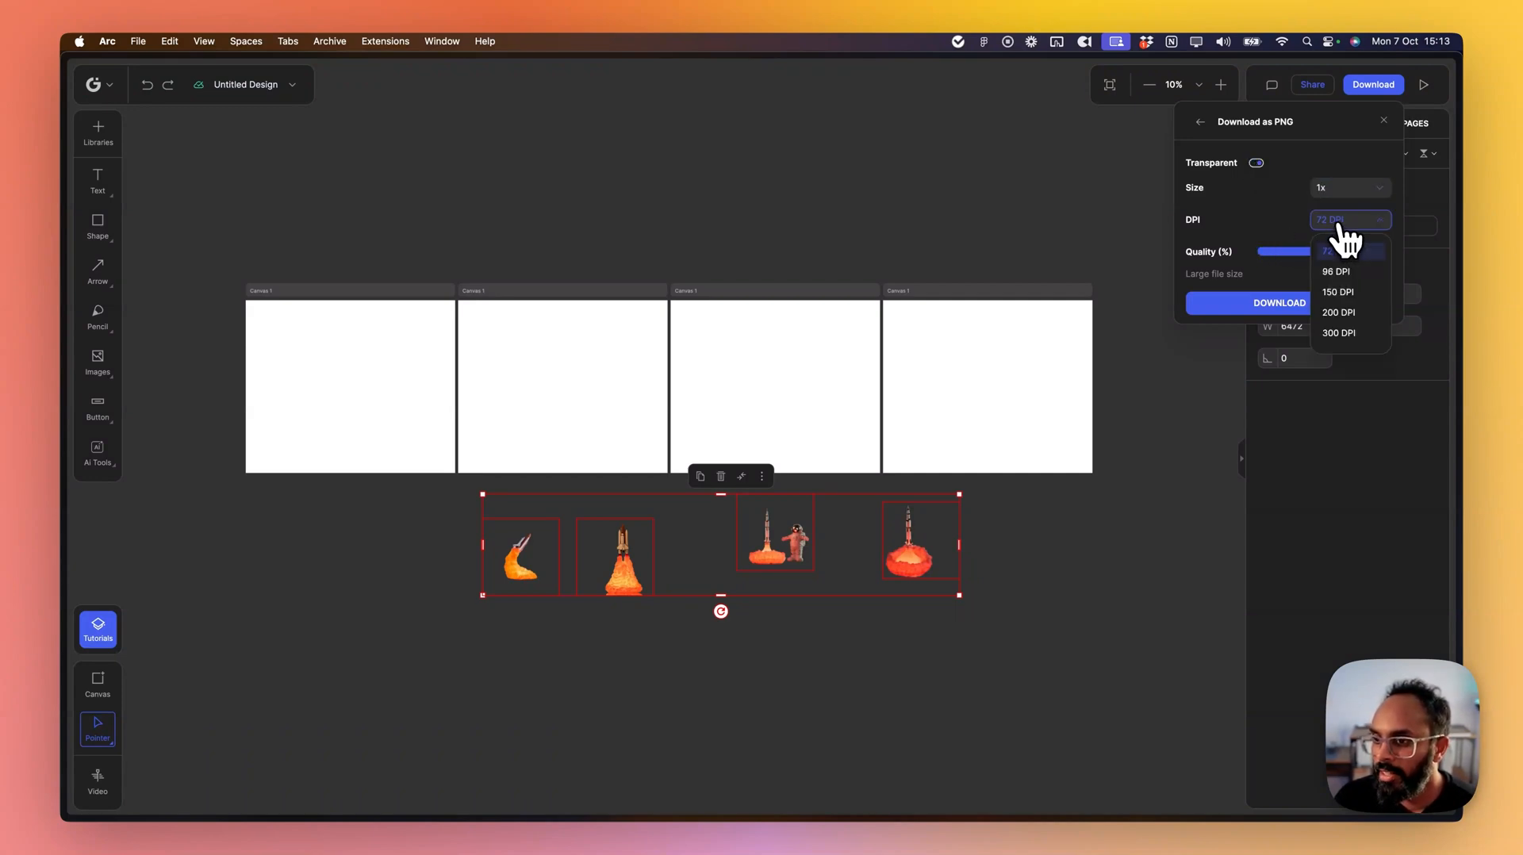
{"action": "left_click", "coordinate": [1337, 271]}
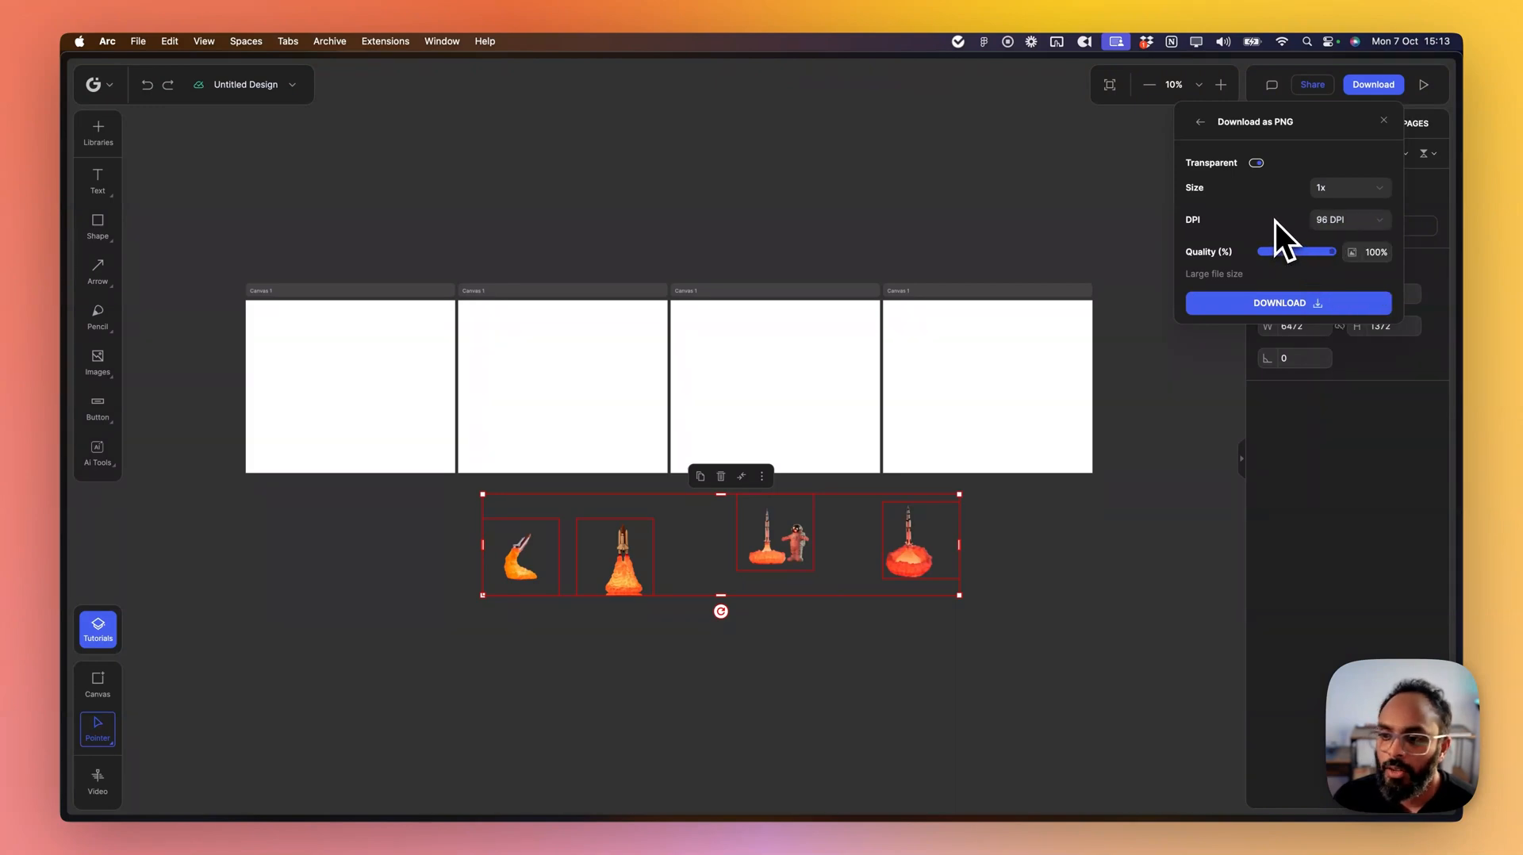
{"action": "left_click", "coordinate": [1292, 308]}
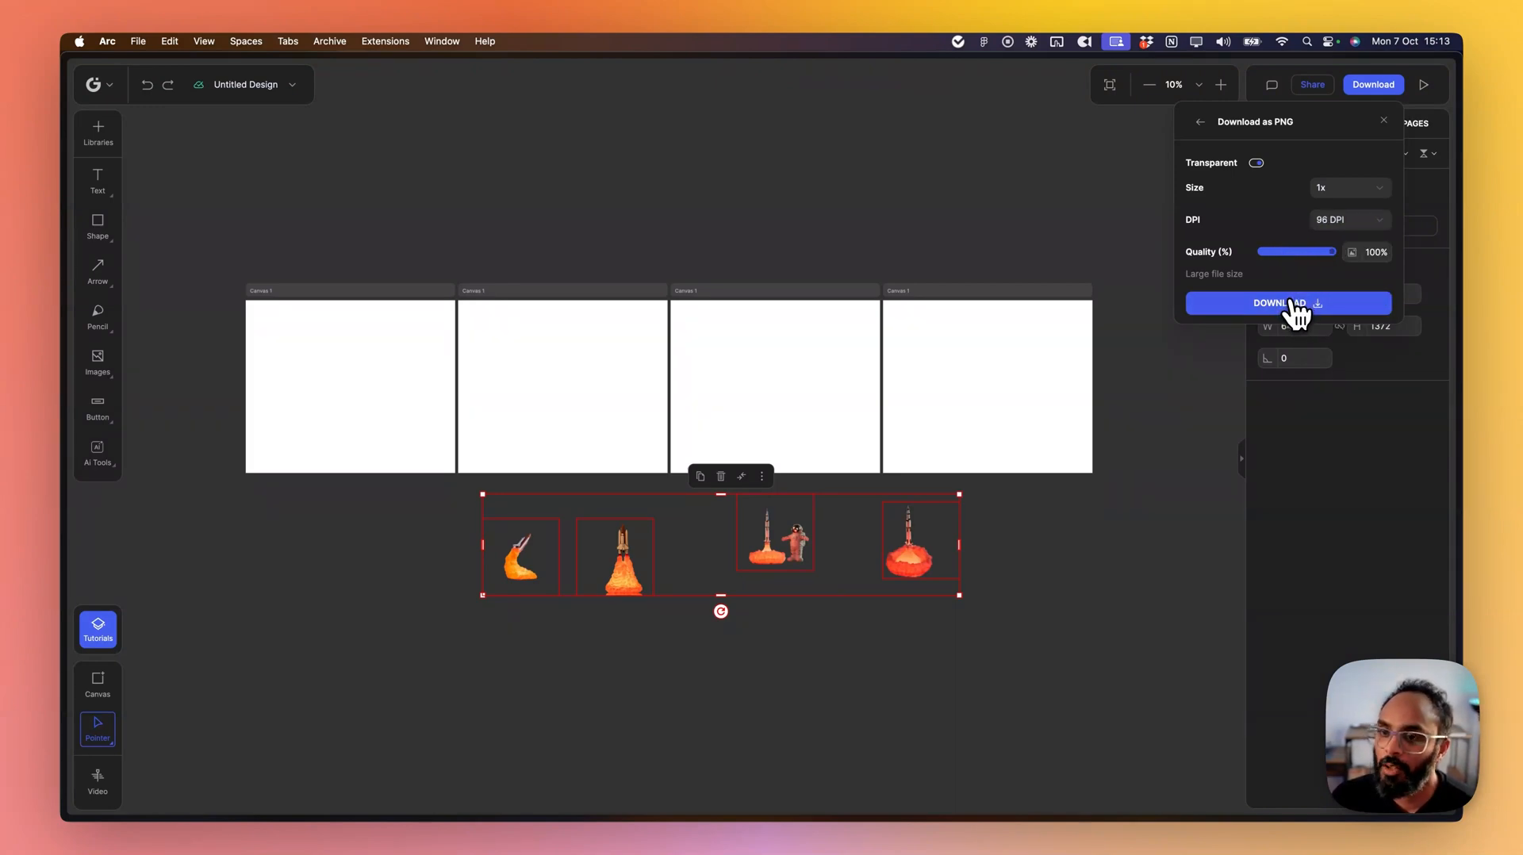